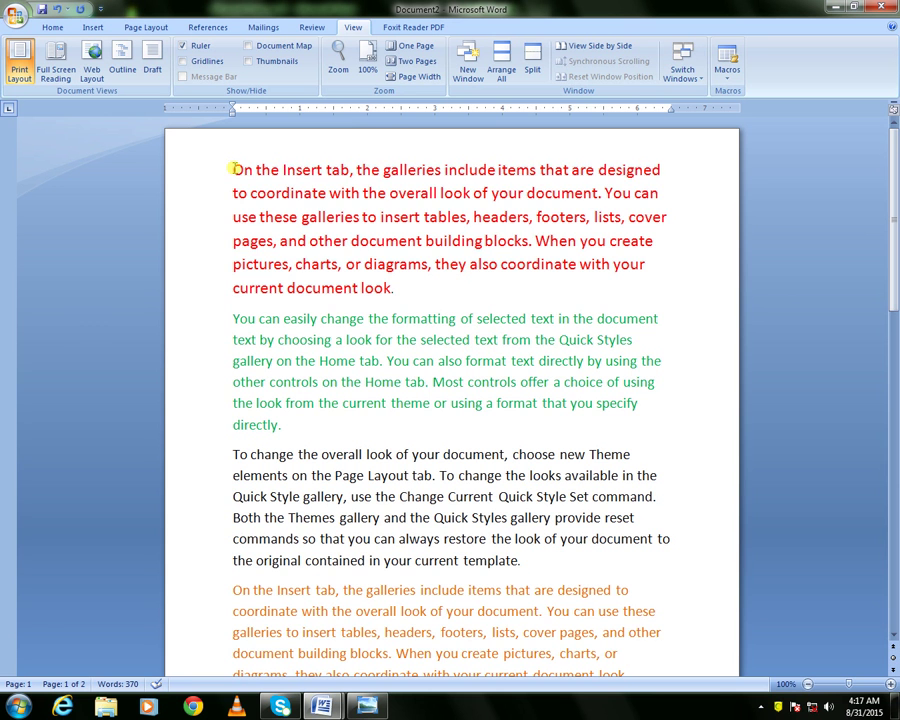
- Delete the red opening paragraph of Document2 and undo the deletion
left_click_drag(233, 168, 437, 290)
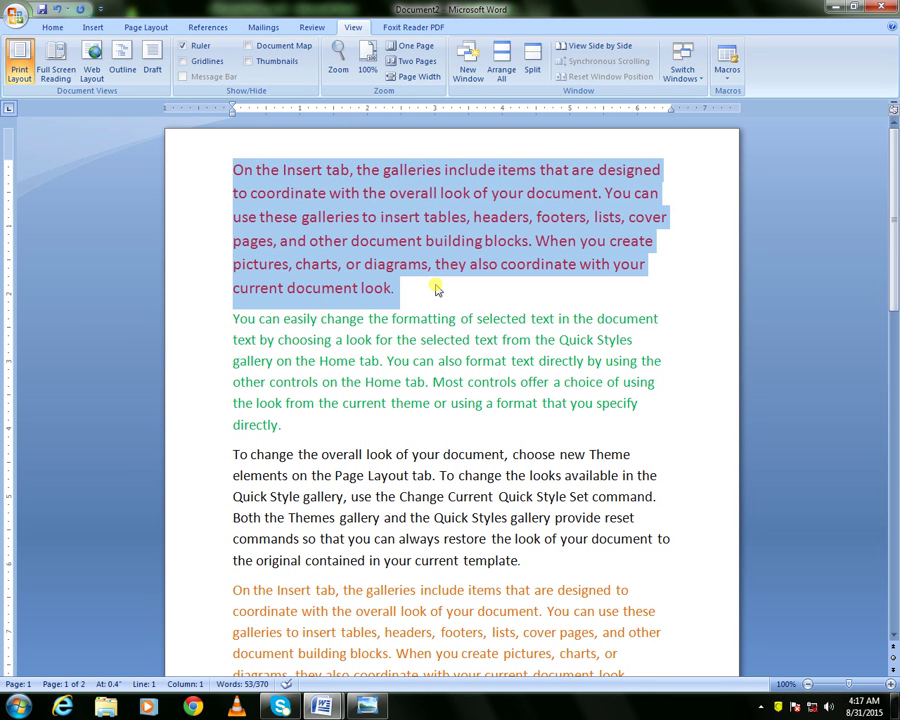
key("Delete")
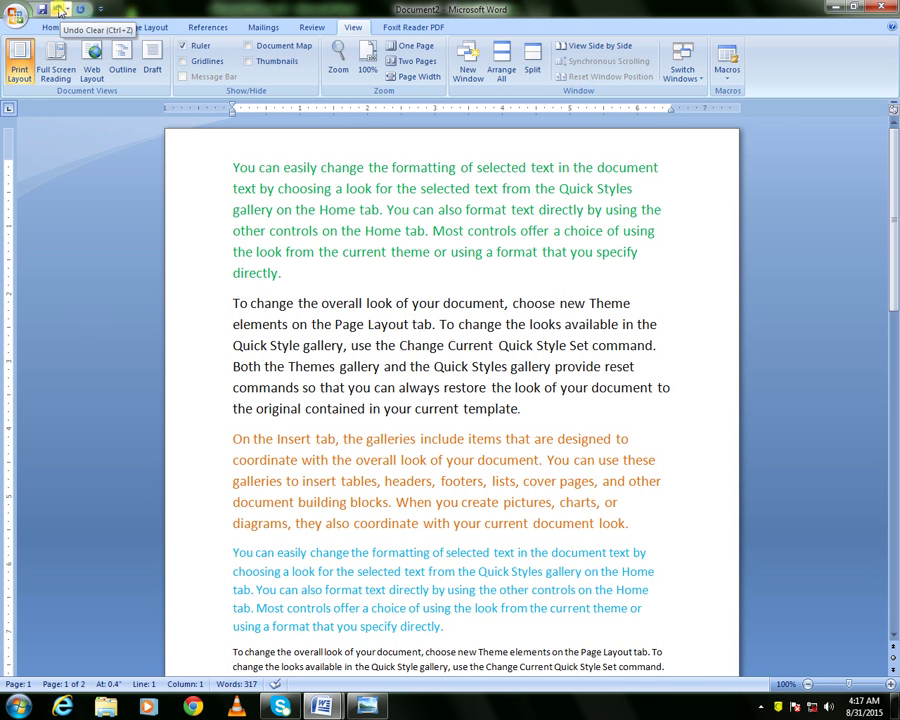
left_click(59, 10)
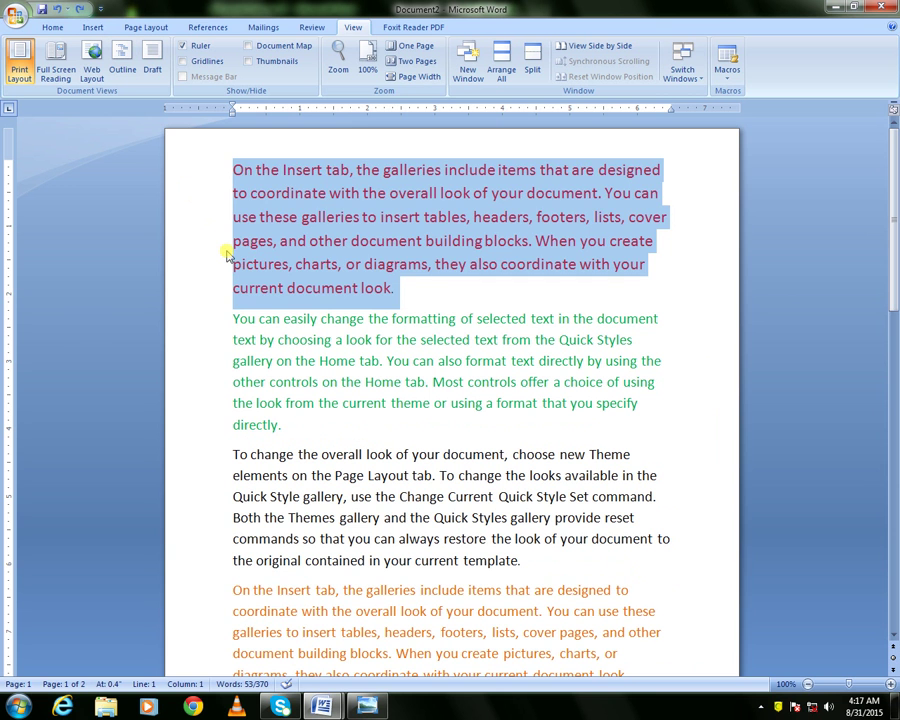
left_click(233, 240)
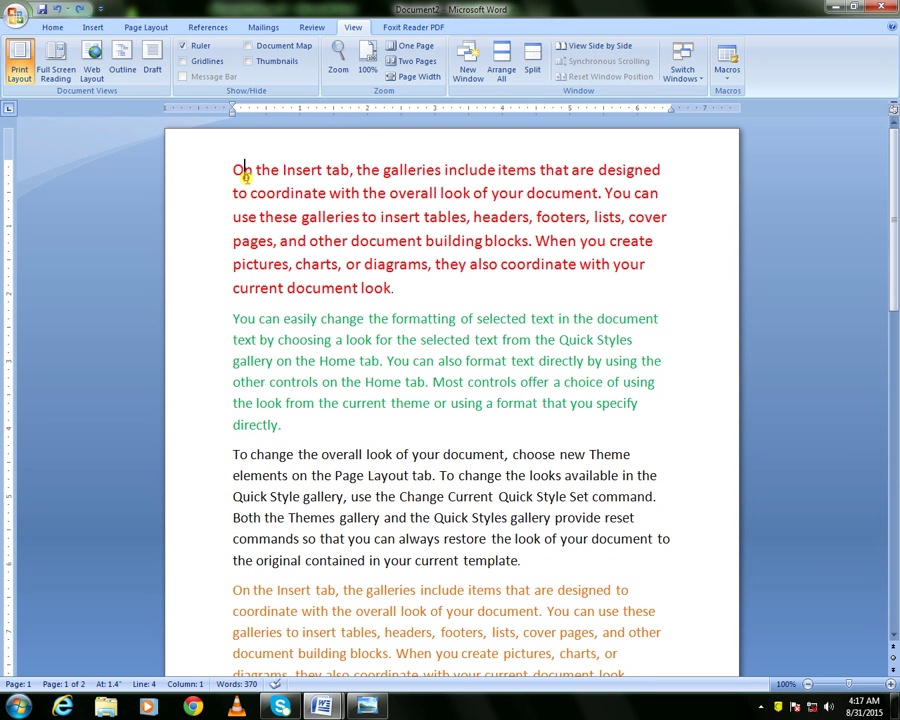
- Delete the whole red opening paragraph a second time
left_click(213, 172)
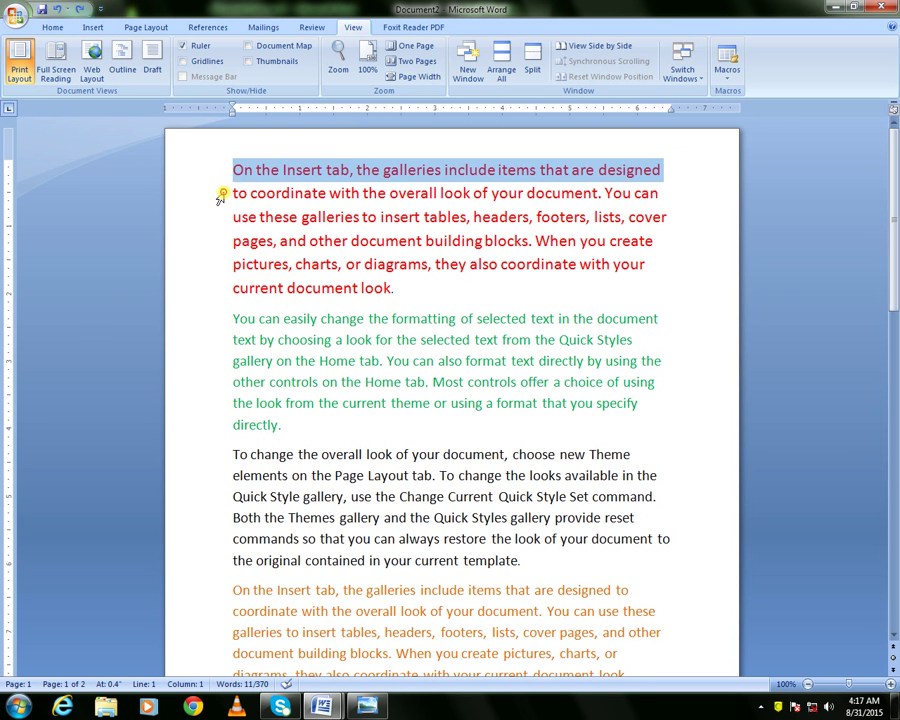
left_click(222, 193)
left_click(315, 193)
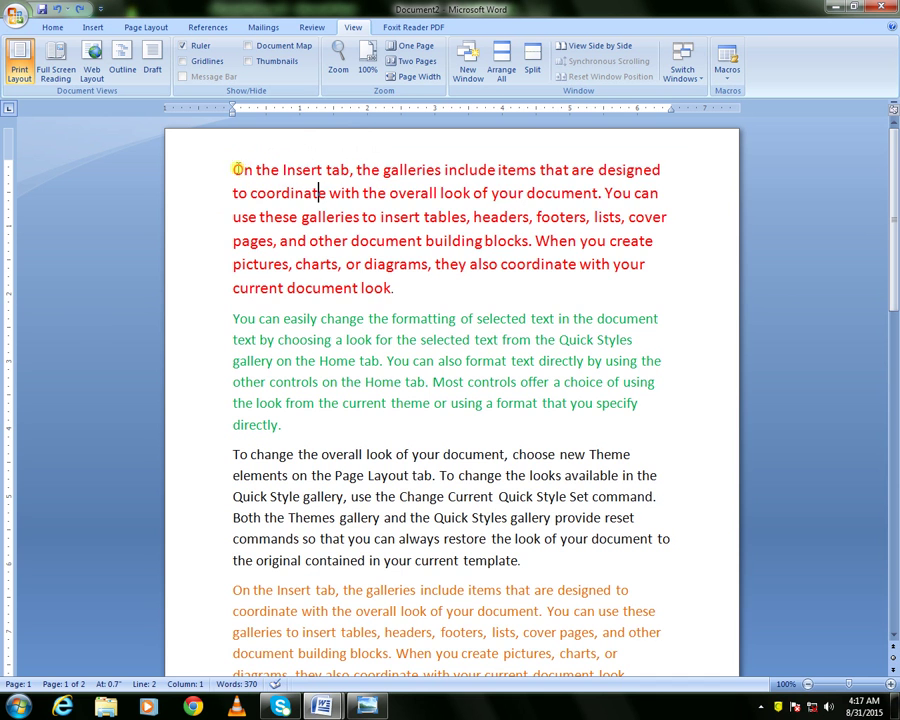
left_click_drag(237, 169, 412, 294)
key("Delete")
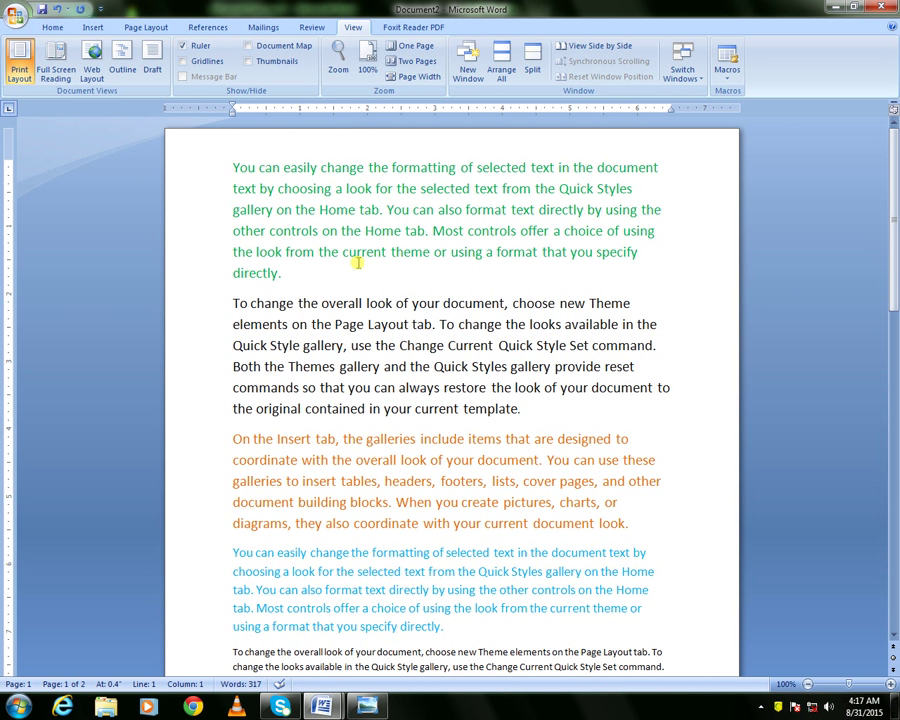
- Switch to Windows Photo Viewer to examine the morekb keyboard picture, and return to Document2 in Word
left_click(366, 707)
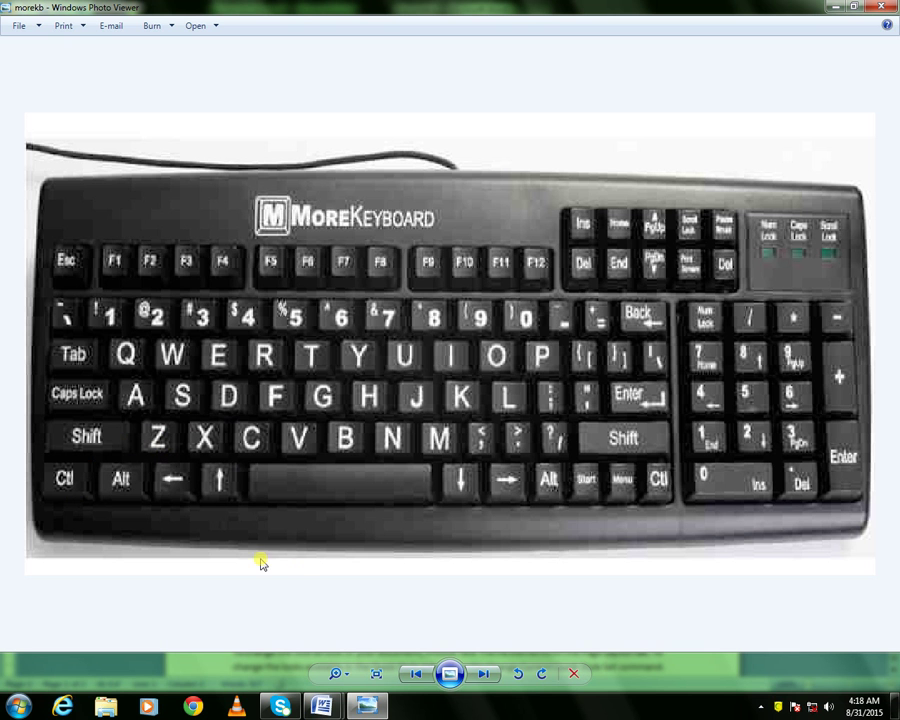
mouse_move(322, 708)
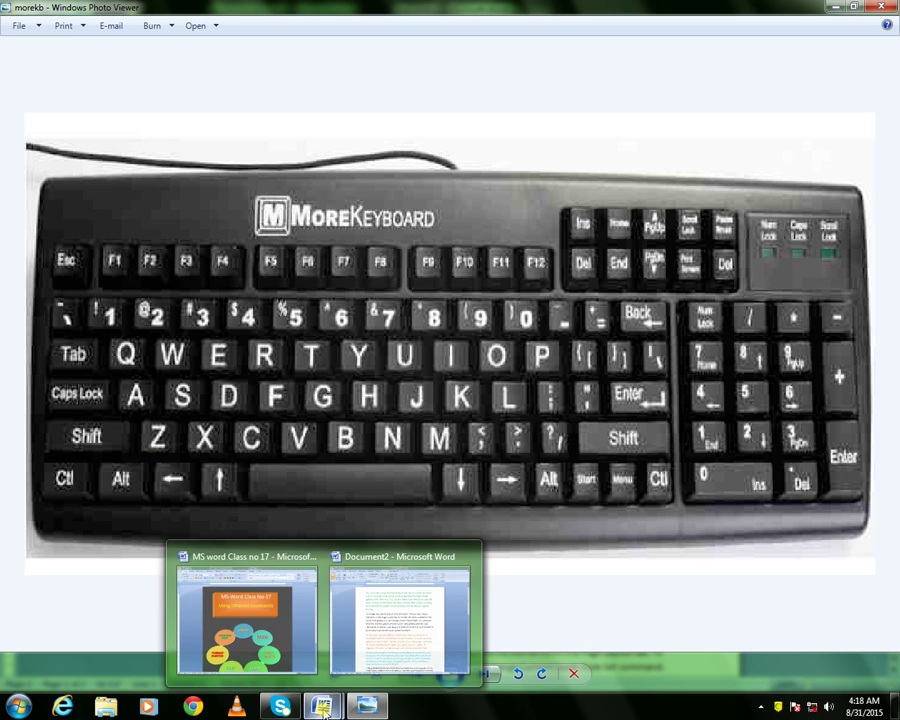
left_click(302, 640)
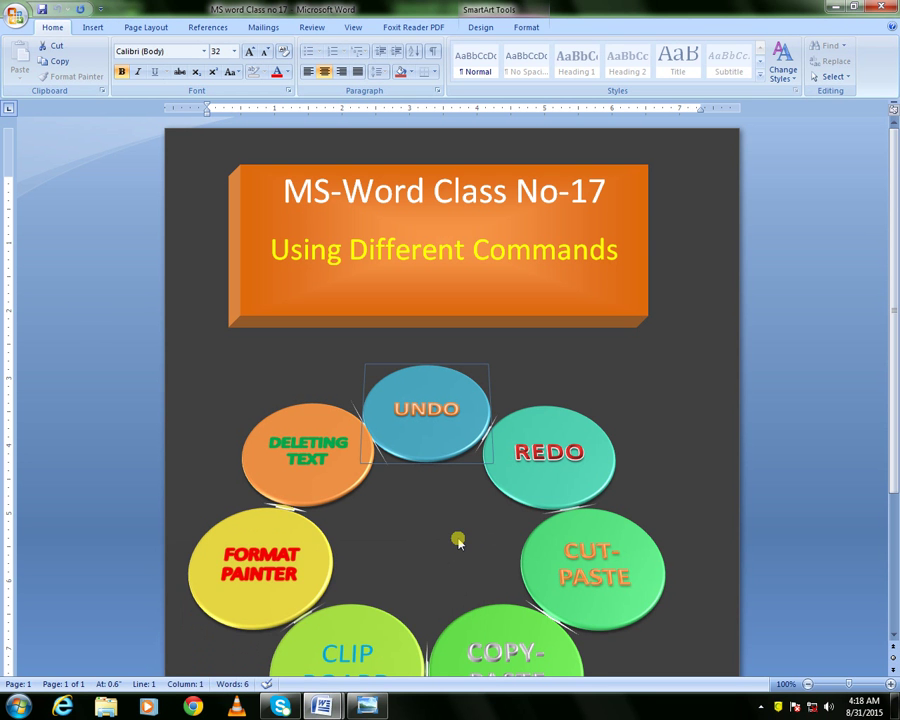
mouse_move(322, 708)
left_click(430, 580)
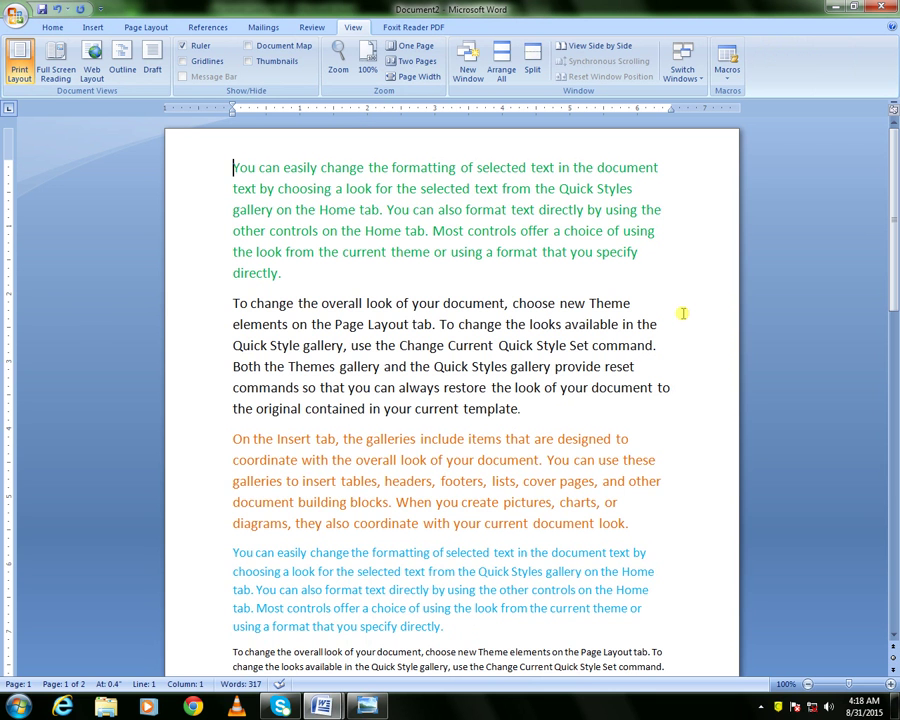
- Undo the deletion of the red paragraph, redo it and undo it once more
key("ctrl+z")
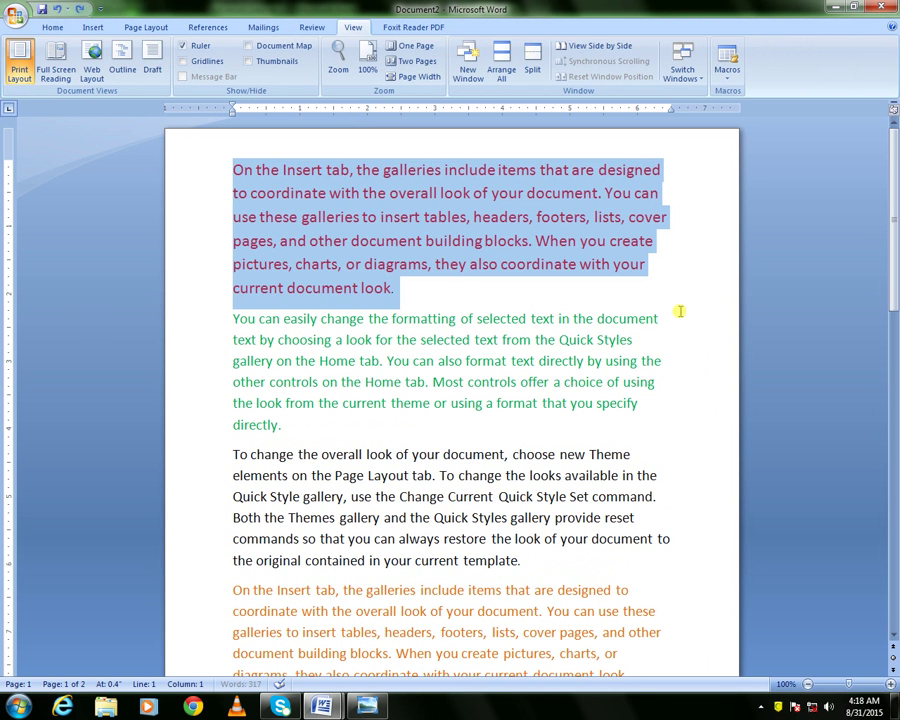
left_click(643, 288)
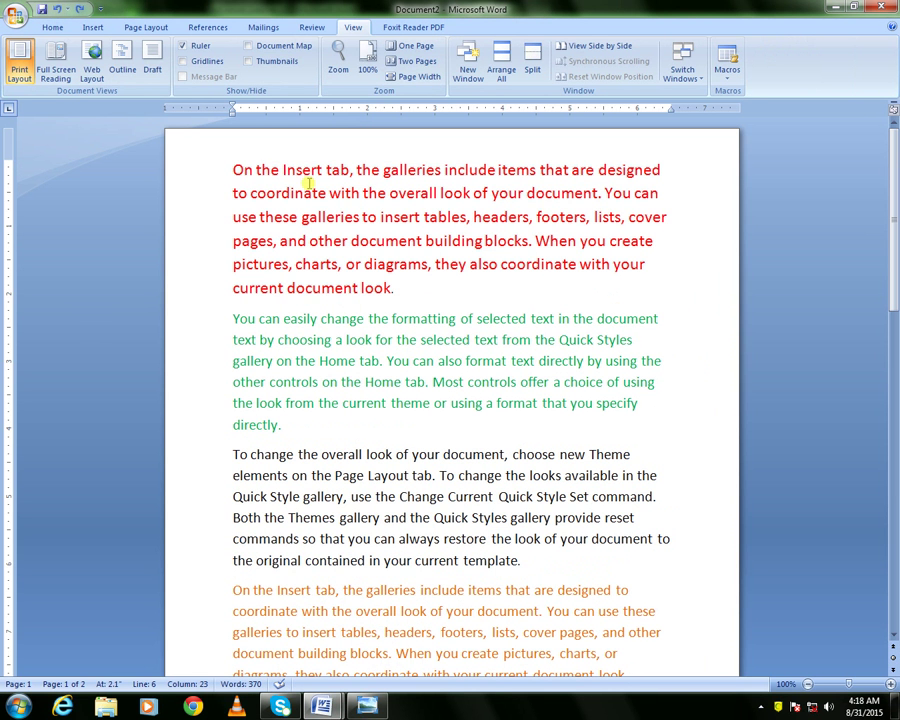
left_click_drag(236, 169, 428, 291)
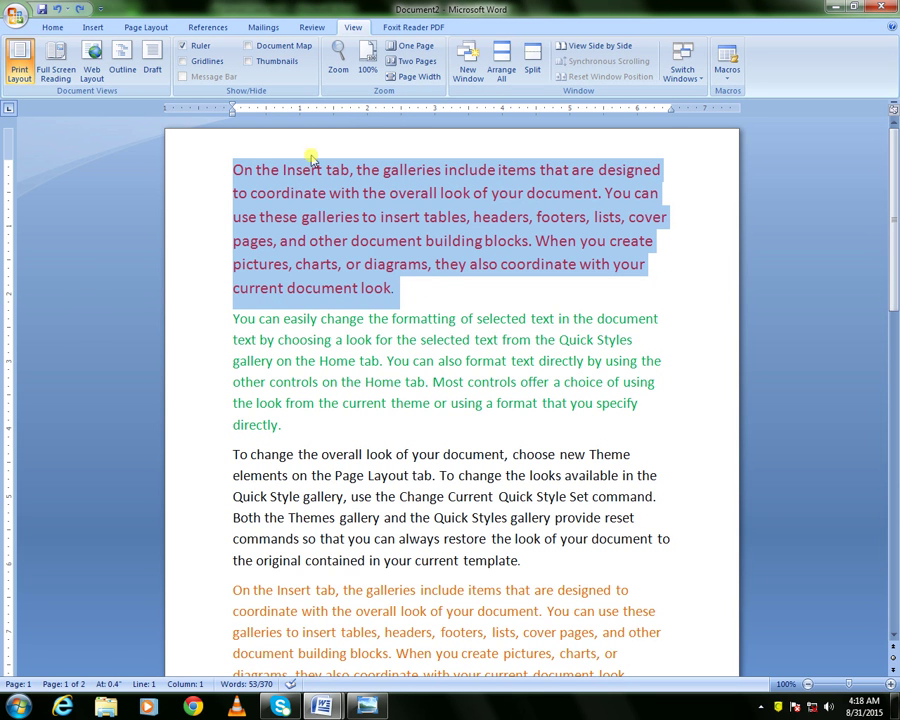
left_click(79, 11)
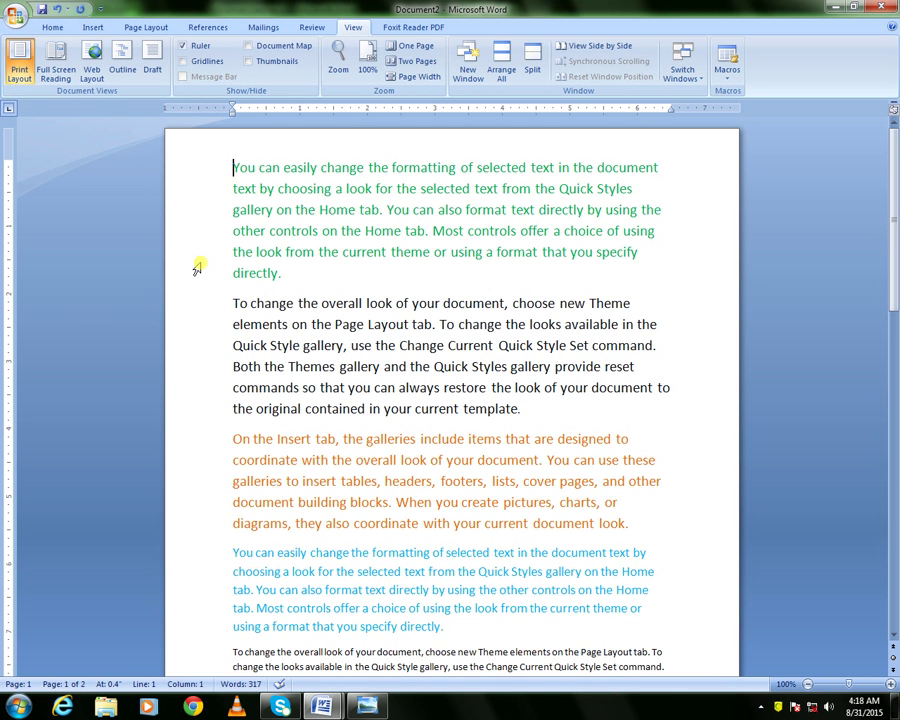
key("ctrl+z")
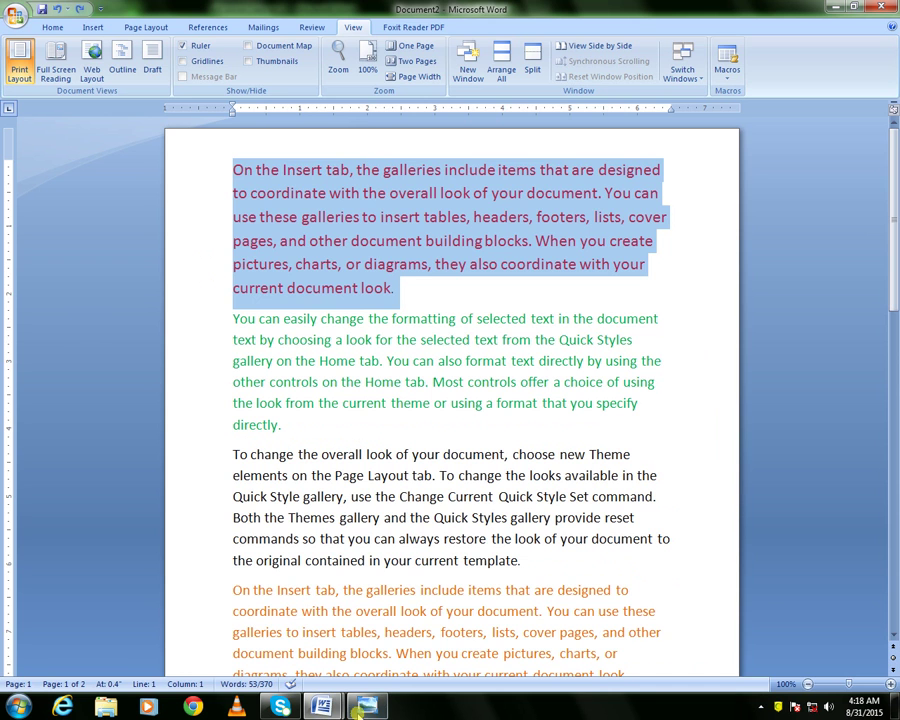
- Switch to Windows Photo Viewer to examine the Ctl and Y keys in the keyboard picture, and return to Document2
left_click(366, 706)
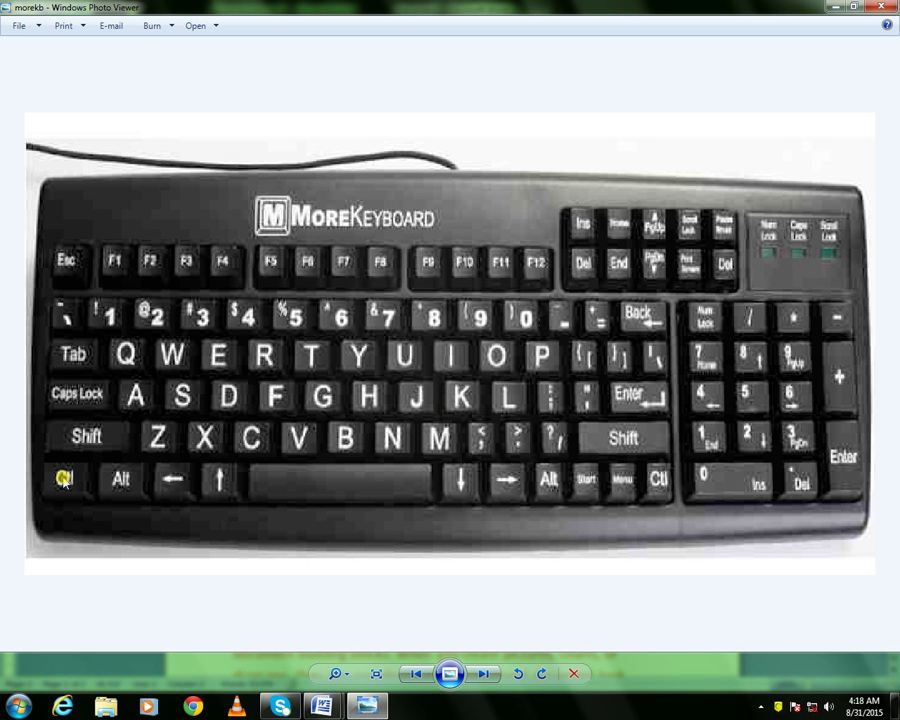
left_click(356, 356)
mouse_move(321, 706)
left_click(400, 600)
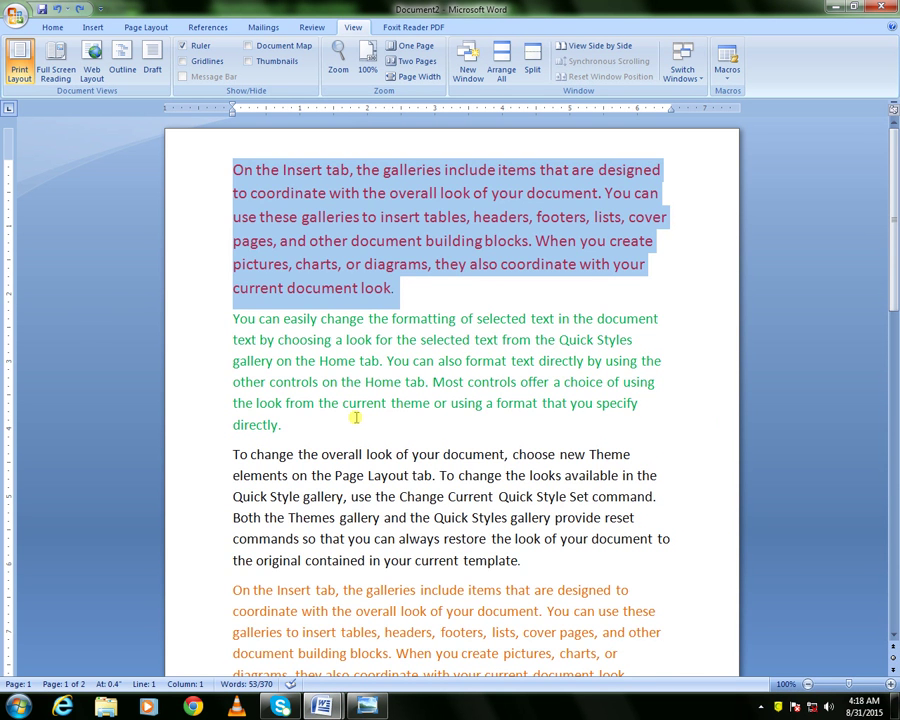
- Remove the red opening paragraph once more, undo the removal and clear the text selection
key("Delete")
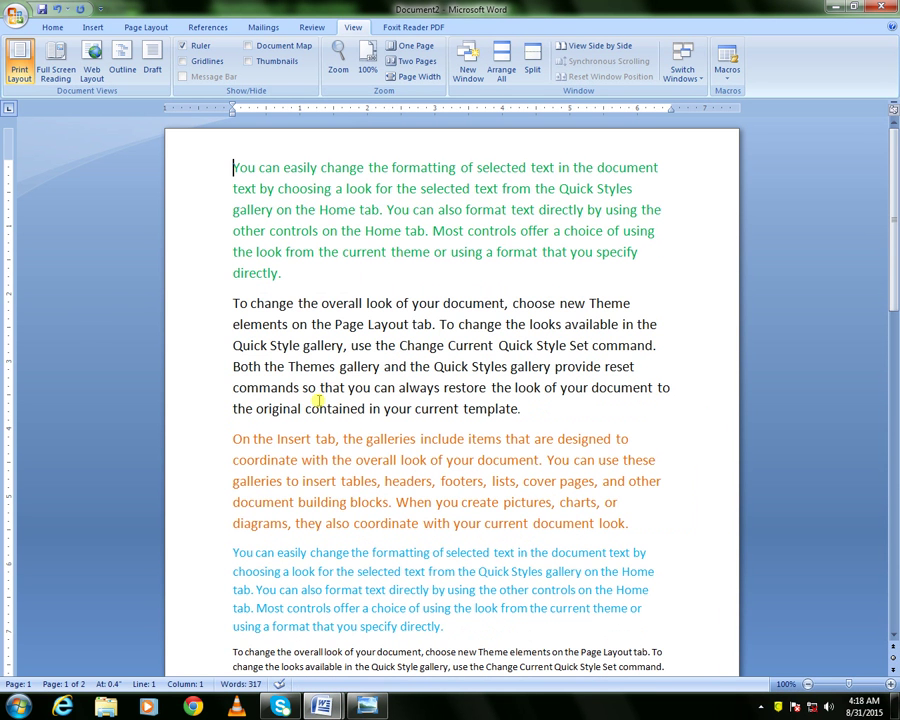
key("ctrl+z")
left_click(213, 270)
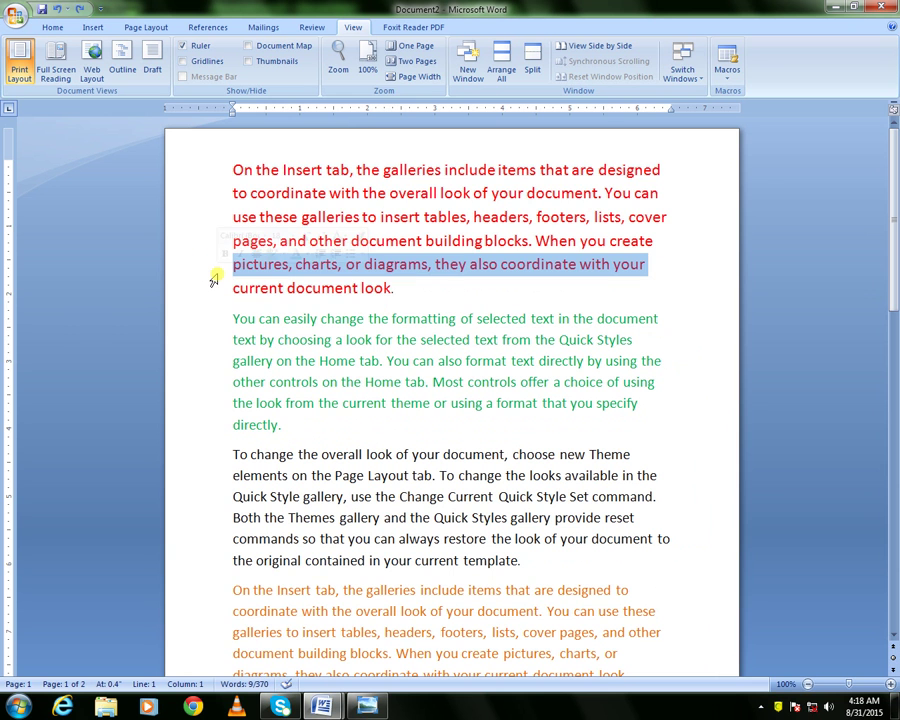
left_click(376, 238)
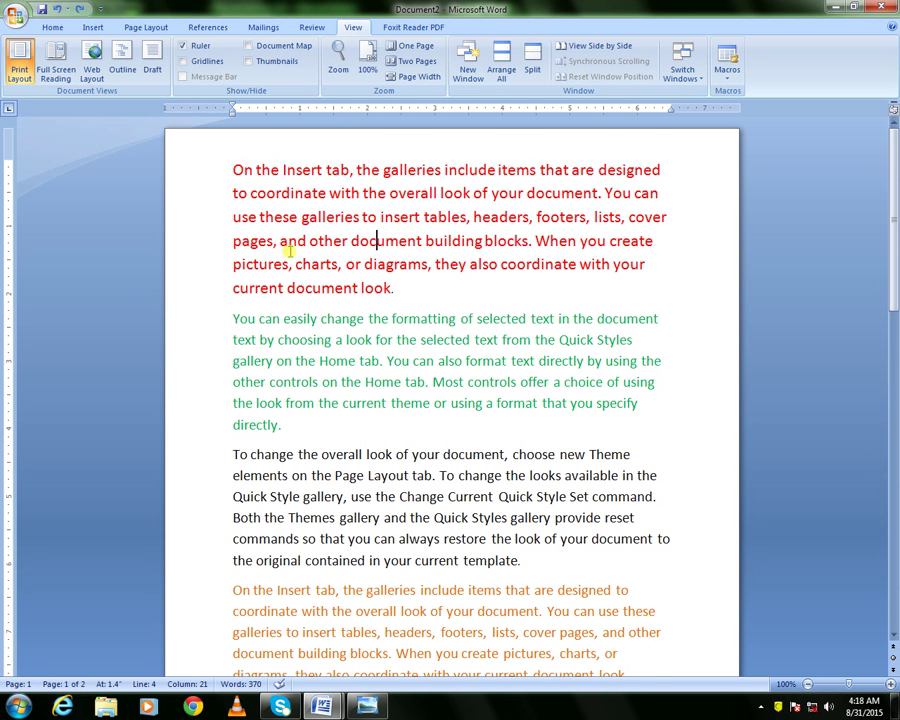
scroll(288, 251, "down", 2)
scroll(298, 252, "up", 2)
scroll(381, 286, "down", 12)
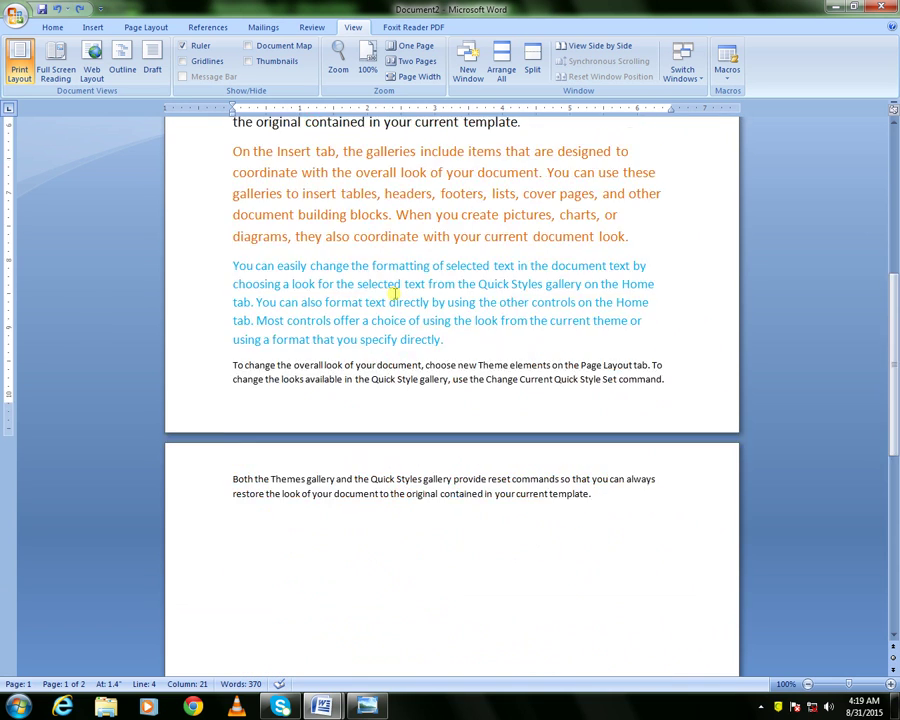
scroll(361, 432, "down", 2)
scroll(386, 434, "up", 9)
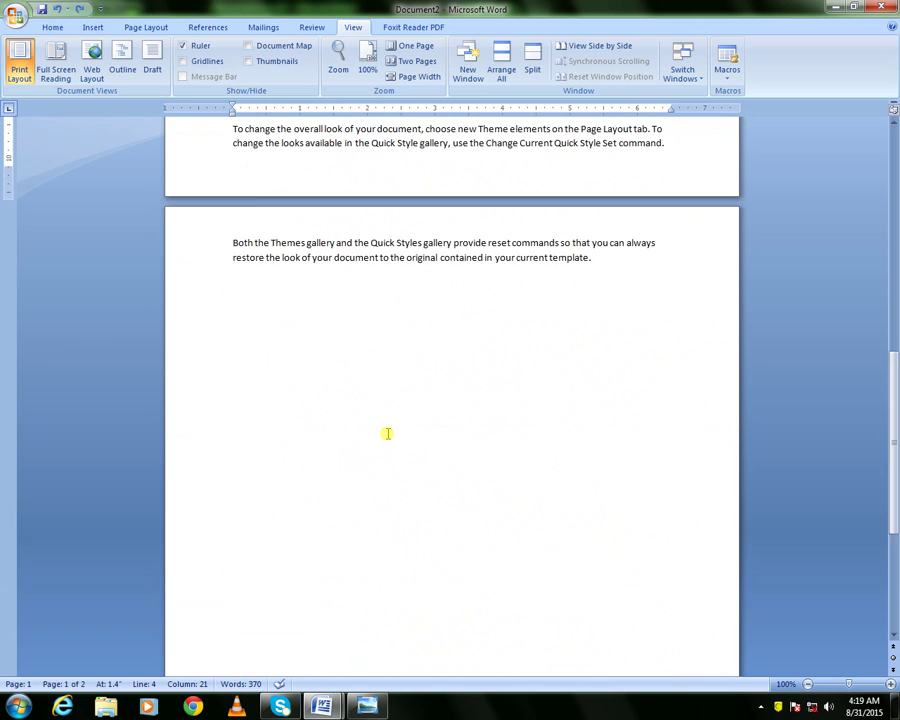
scroll(386, 425, "up", 4)
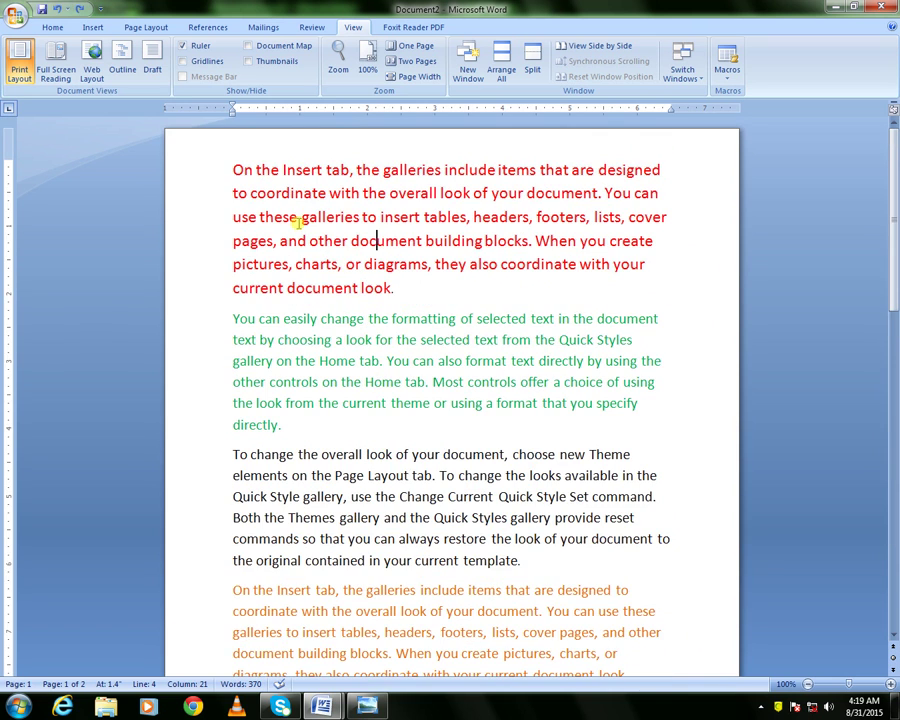
- Cut the entire red opening paragraph from page 1
left_click_drag(236, 165, 422, 287)
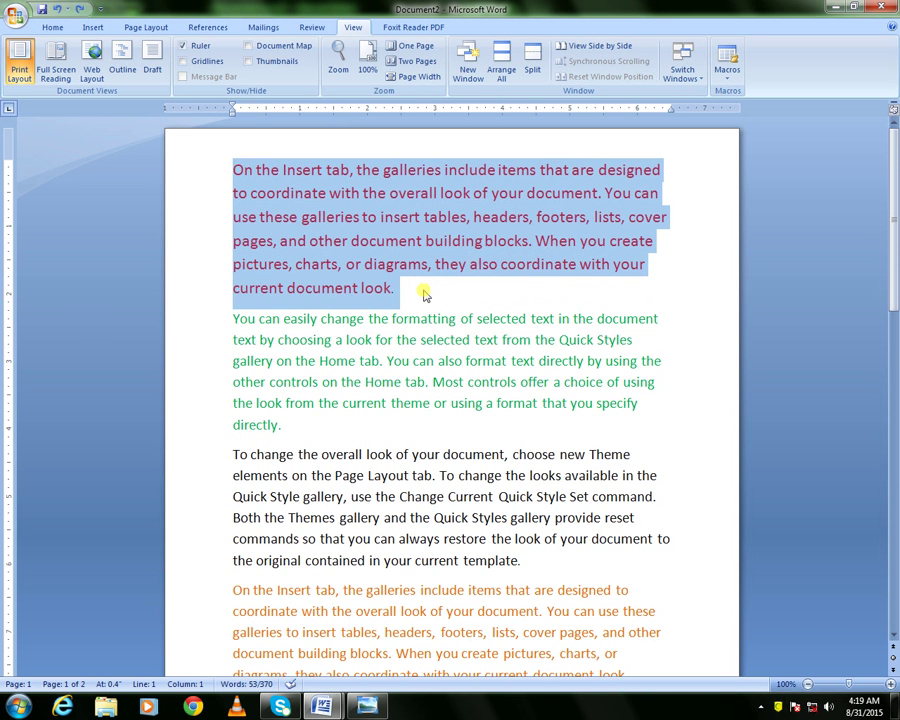
scroll(422, 288, "down", 8)
scroll(425, 290, "down", 4)
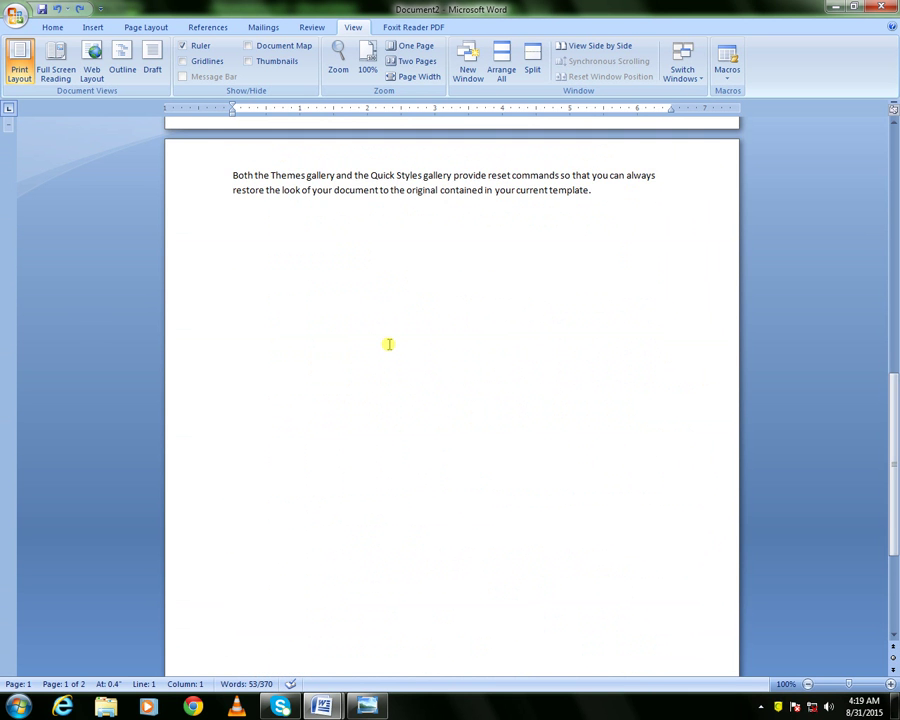
scroll(388, 338, "up", 3)
scroll(380, 370, "down", 1)
scroll(382, 370, "up", 6)
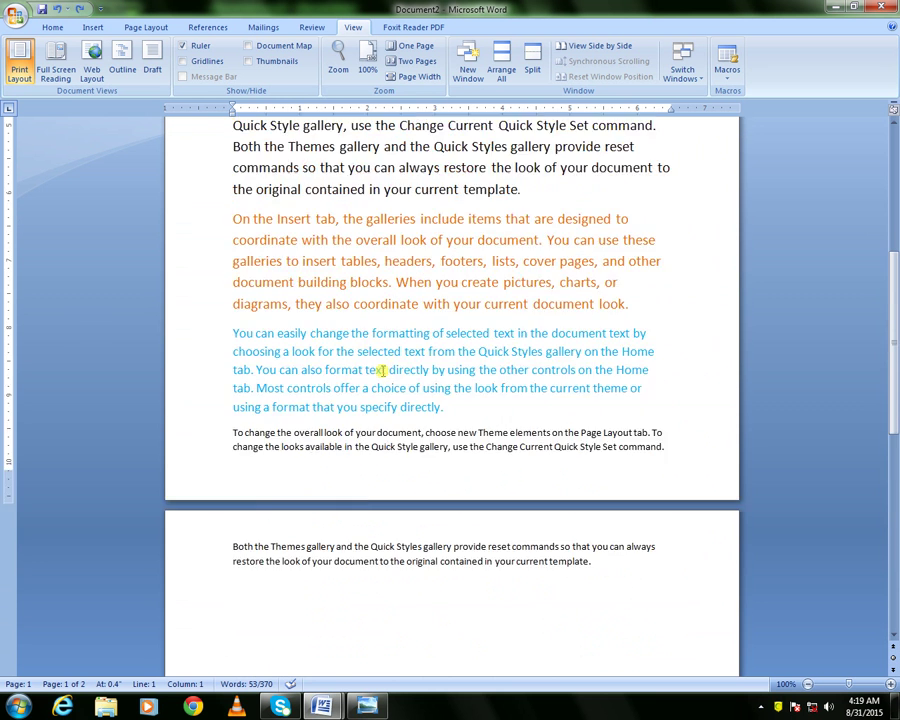
scroll(383, 370, "up", 7)
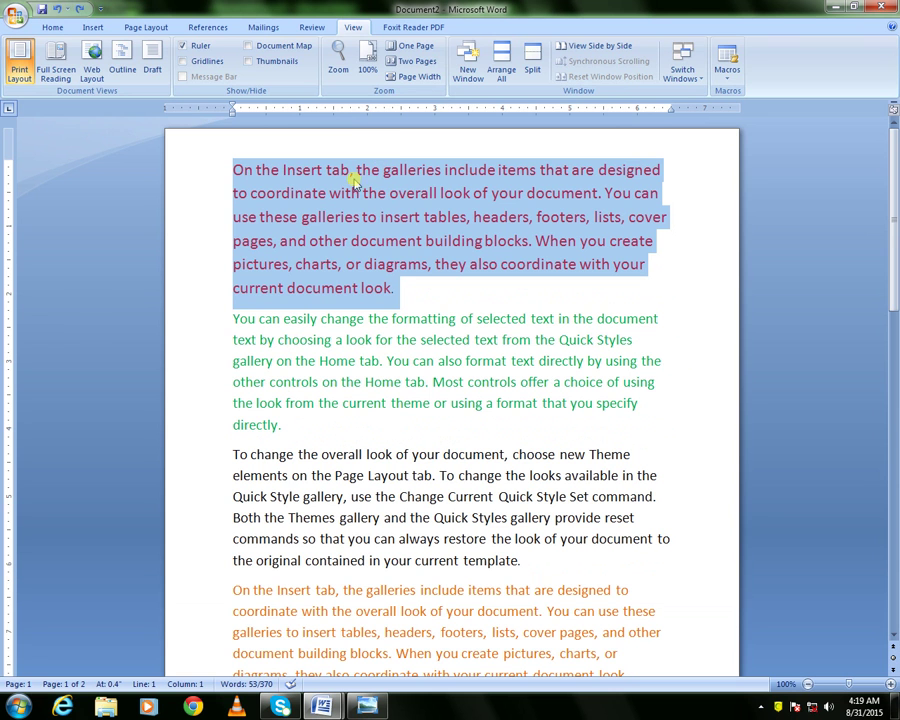
left_click(58, 30)
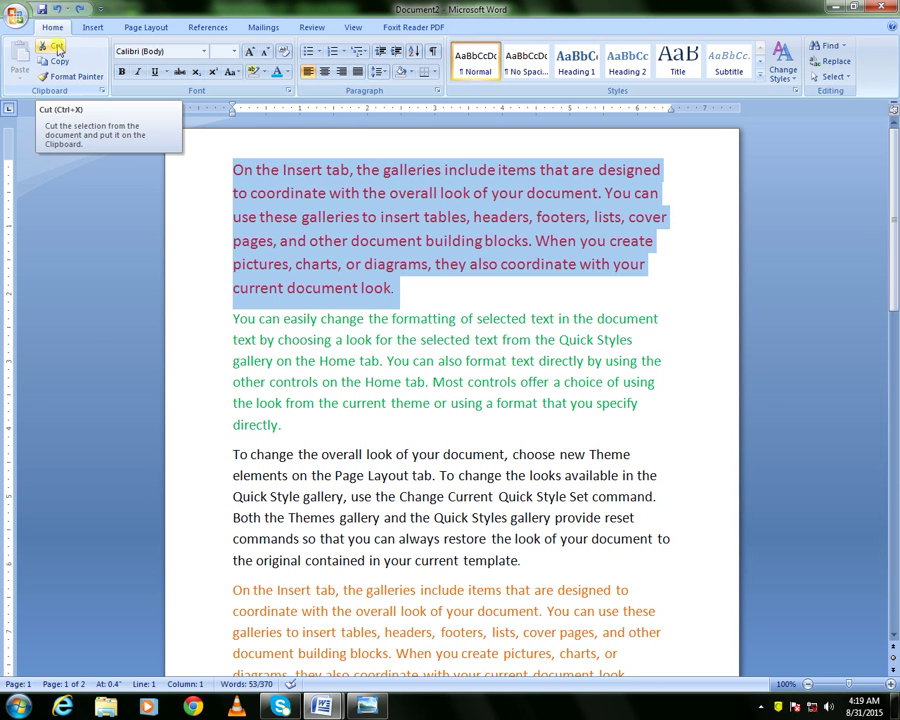
left_click(57, 48)
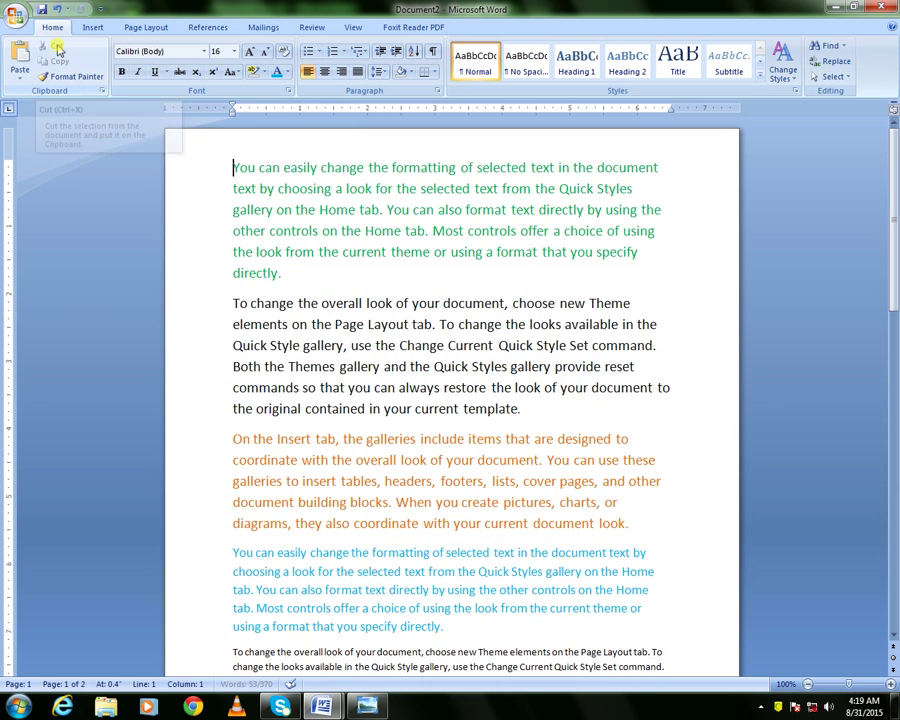
- Paste the cut red paragraph, indented, on the first line of the empty page 2
scroll(281, 346, "down", 10)
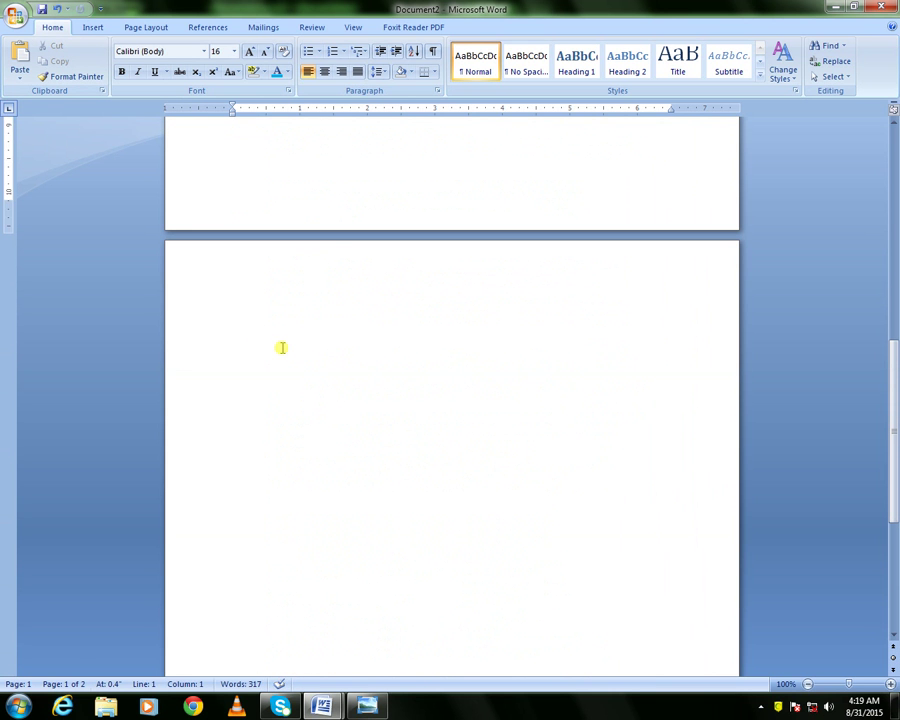
left_click(281, 347)
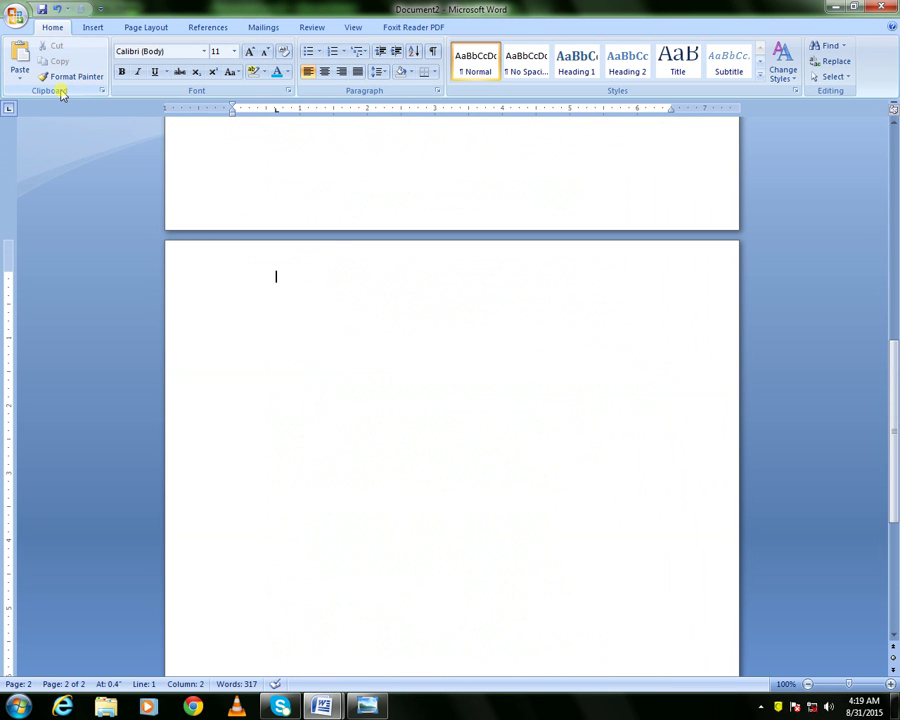
left_click(20, 65)
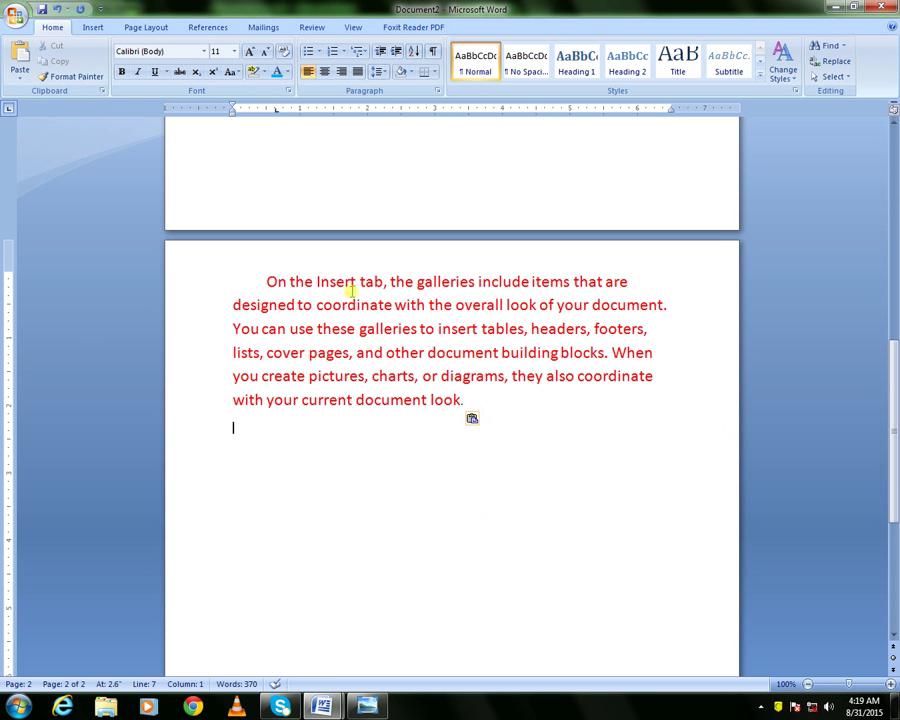
- Show the Clipboard task pane with its collected items and go back to the start of the document
left_click(103, 92)
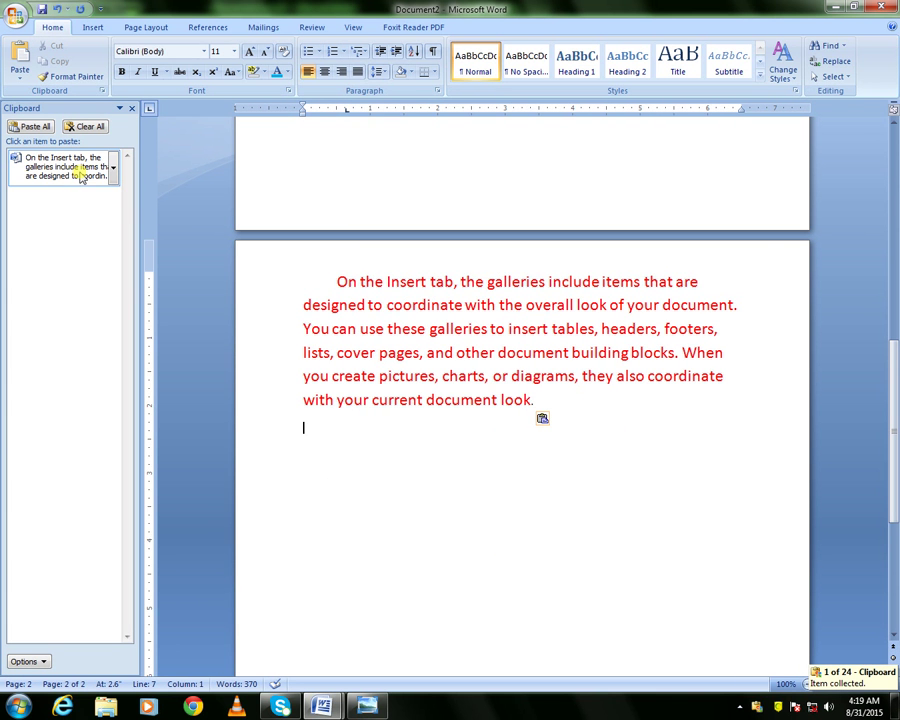
scroll(86, 200, "up", 10)
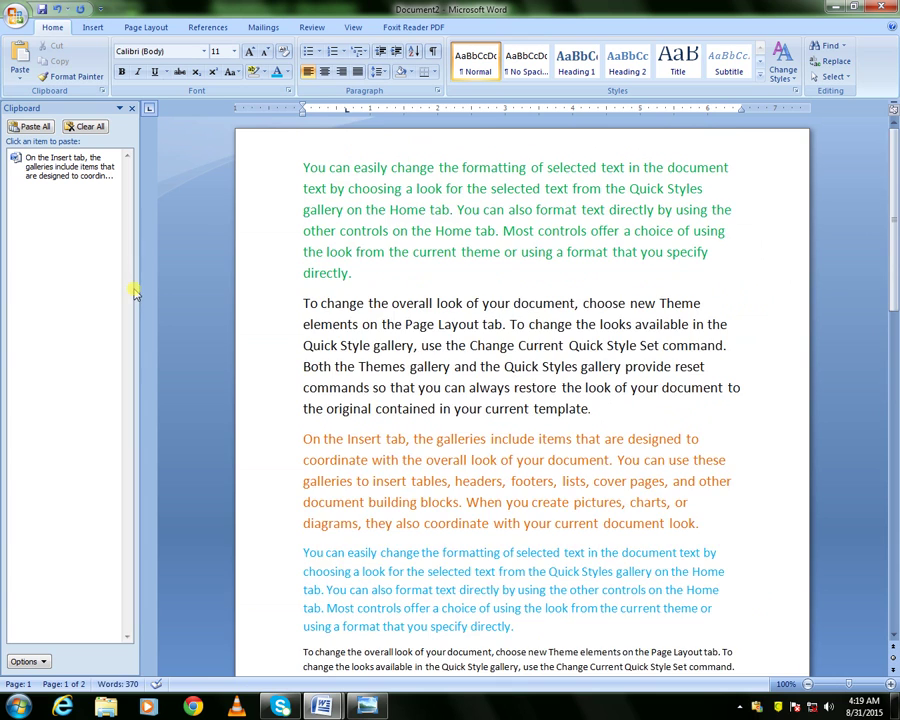
- Undo the paste of the red paragraph on page 2 and return to the top of page 1
key("ctrl+z")
scroll(264, 294, "up", 4)
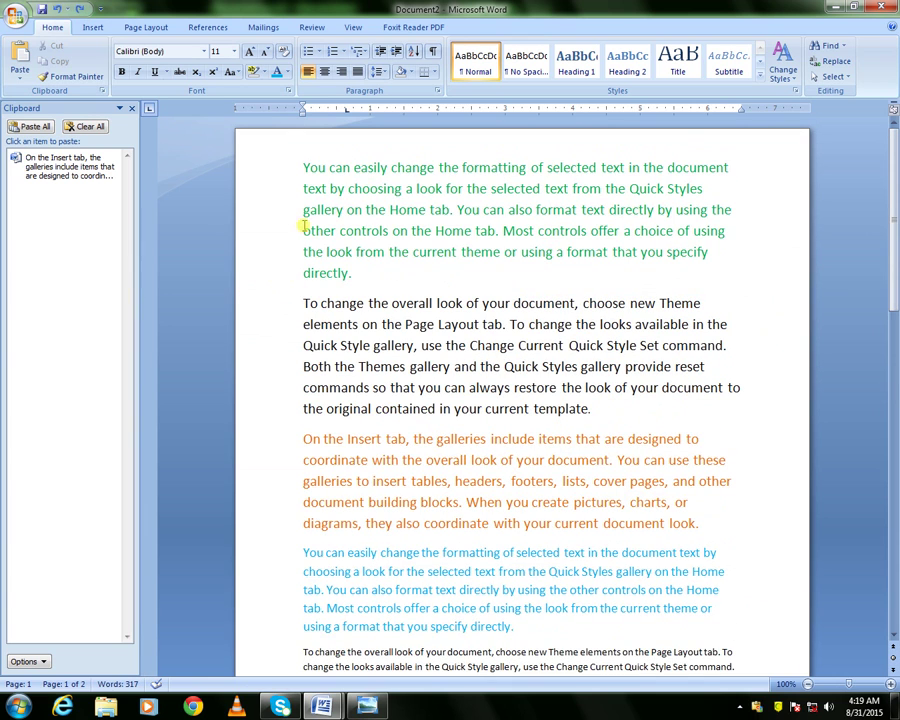
scroll(295, 348, "down", 6)
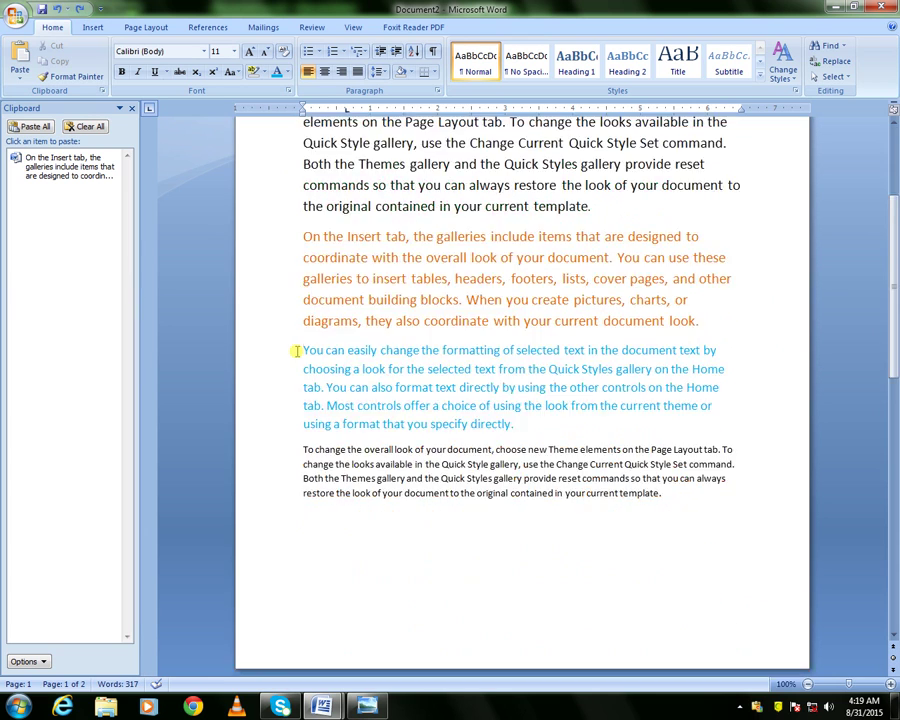
scroll(295, 348, "up", 6)
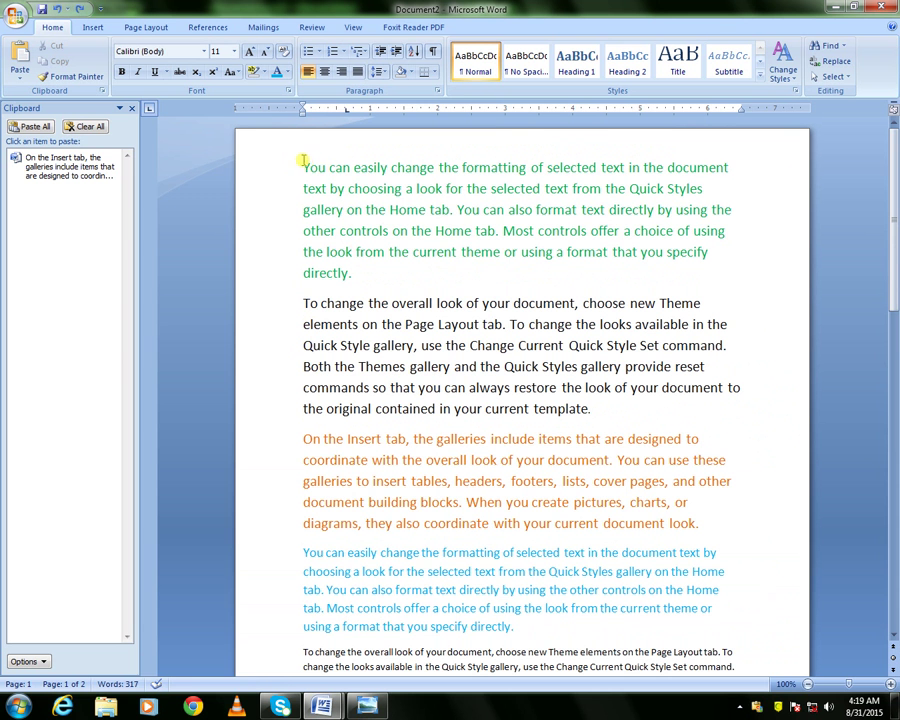
left_click(305, 166)
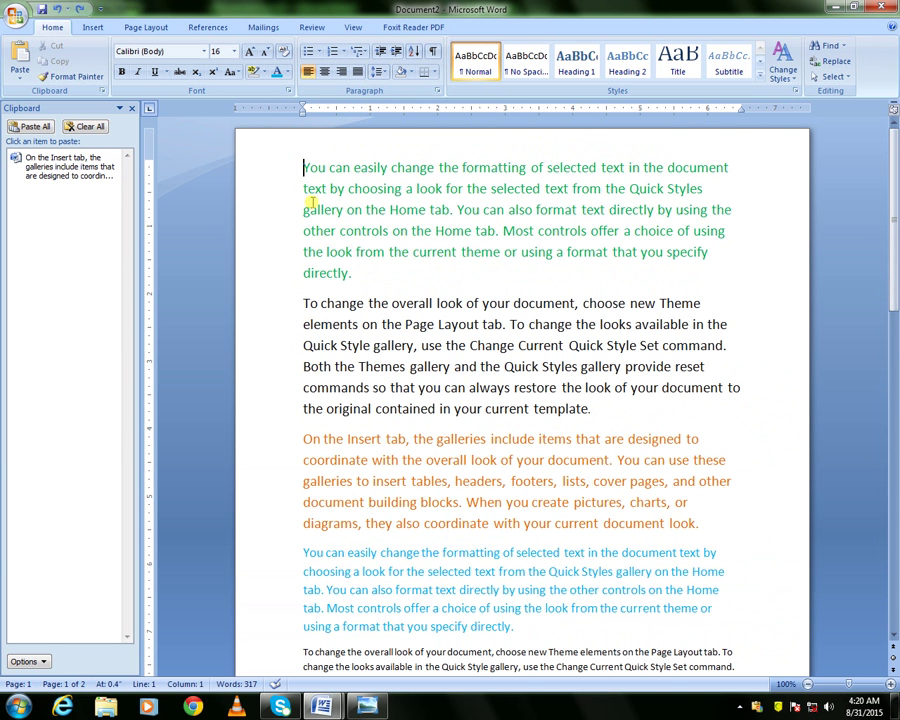
key("ctrl+End")
scroll(307, 240, "up", 6)
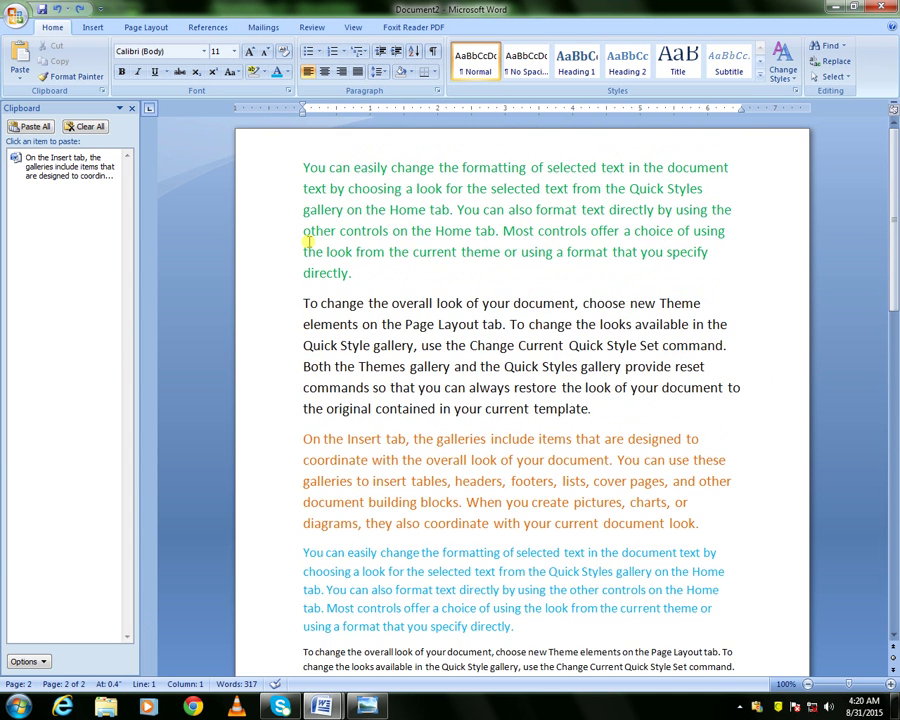
- Cut the entire green opening paragraph from page 1, consulting the keyboard picture in Windows Photo Viewer before returning to Document2
left_click_drag(303, 165, 372, 269)
scroll(326, 300, "down", 8)
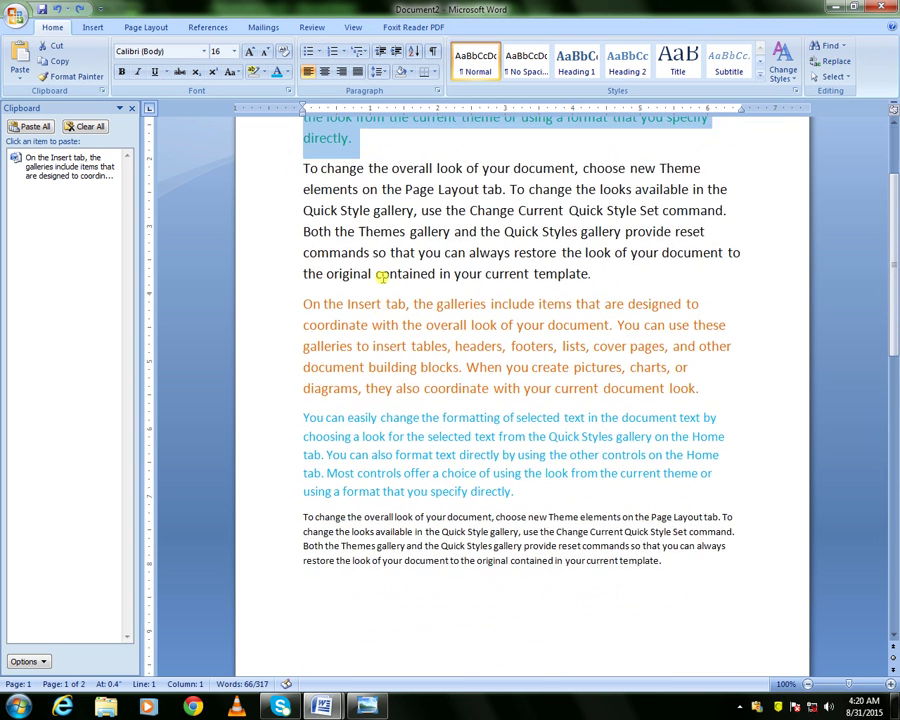
scroll(362, 533, "up", 8)
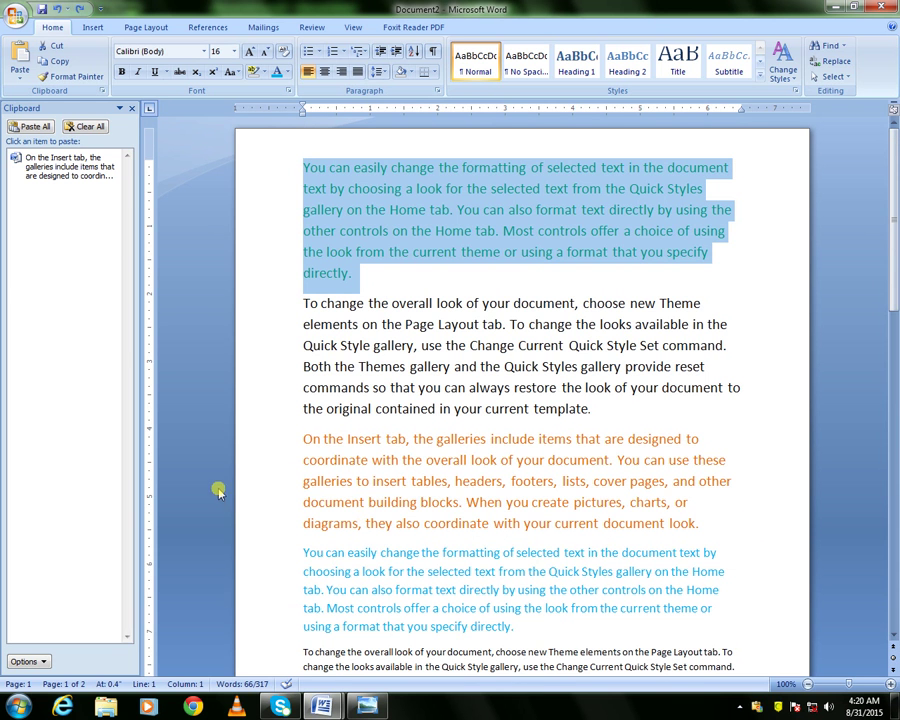
left_click(378, 707)
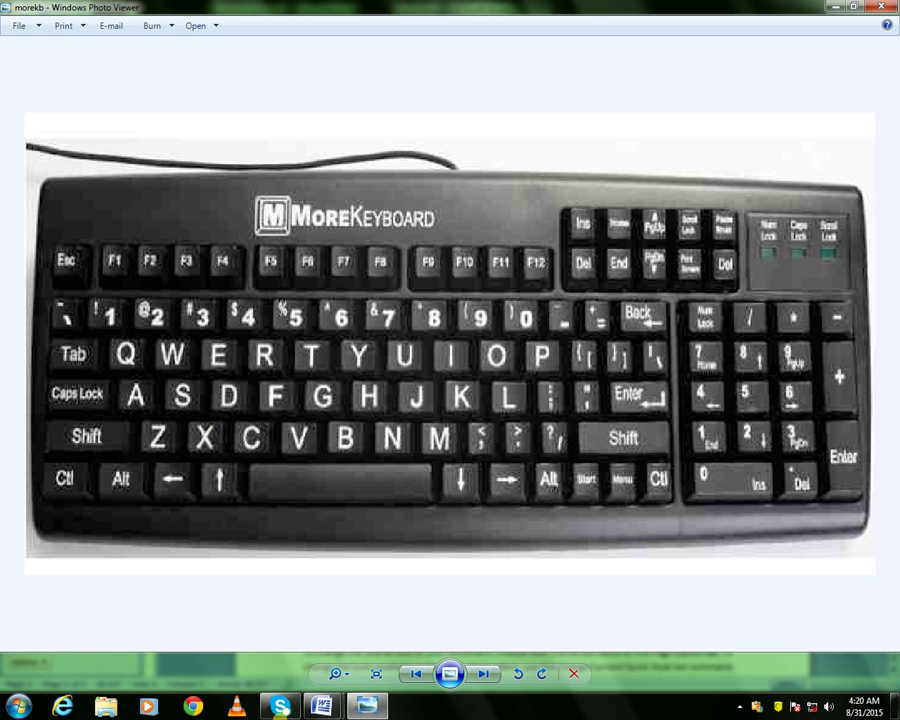
mouse_move(320, 707)
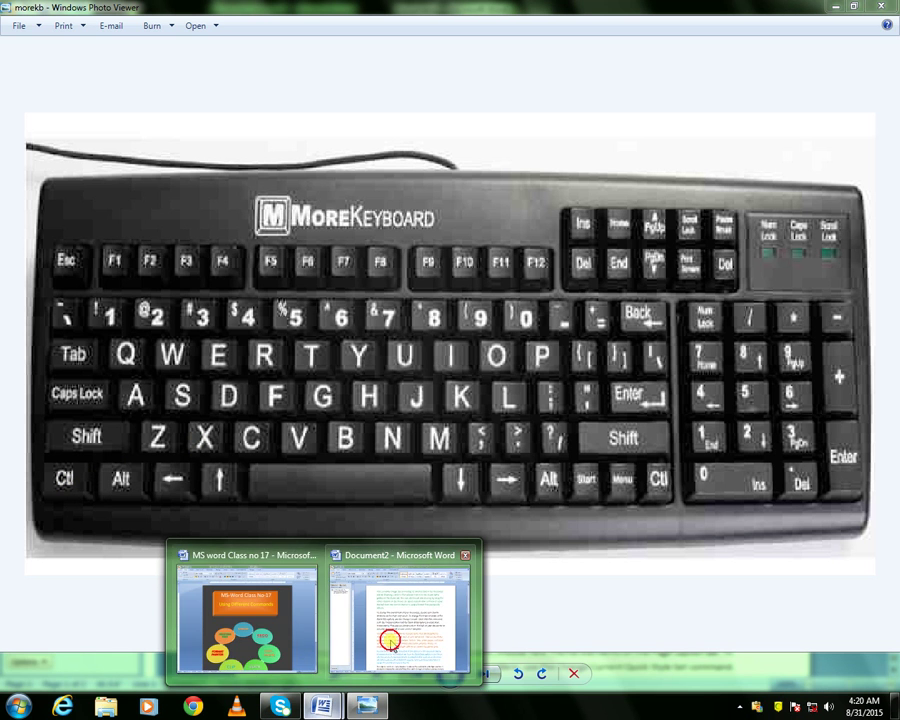
left_click(395, 615)
key("ctrl+x")
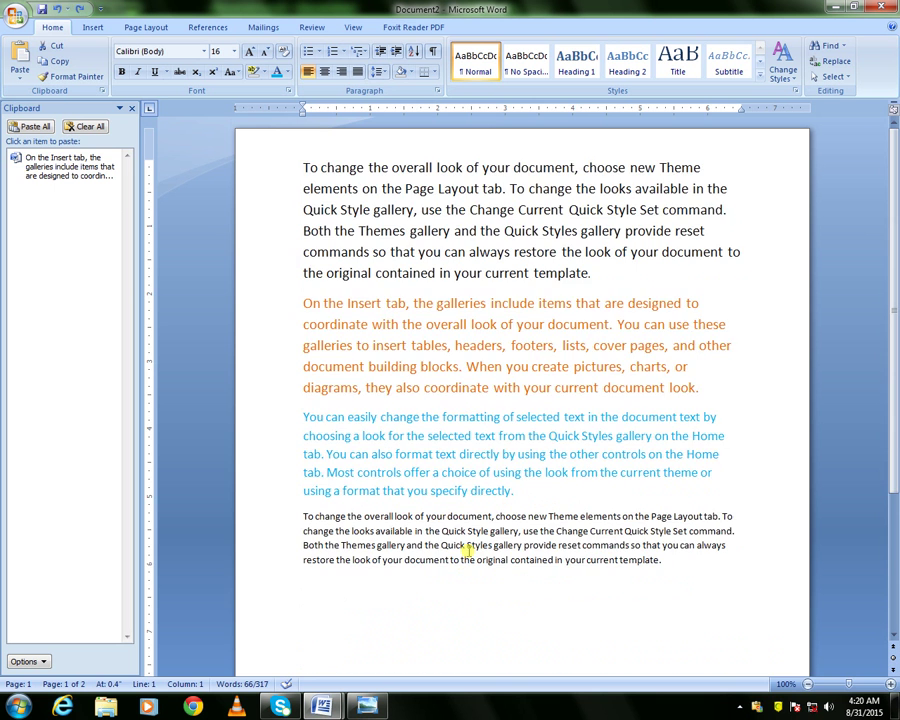
- Insert two blank lines and a page break before the remaining text, and place the cursor on page 1's second line
scroll(469, 548, "down", 3)
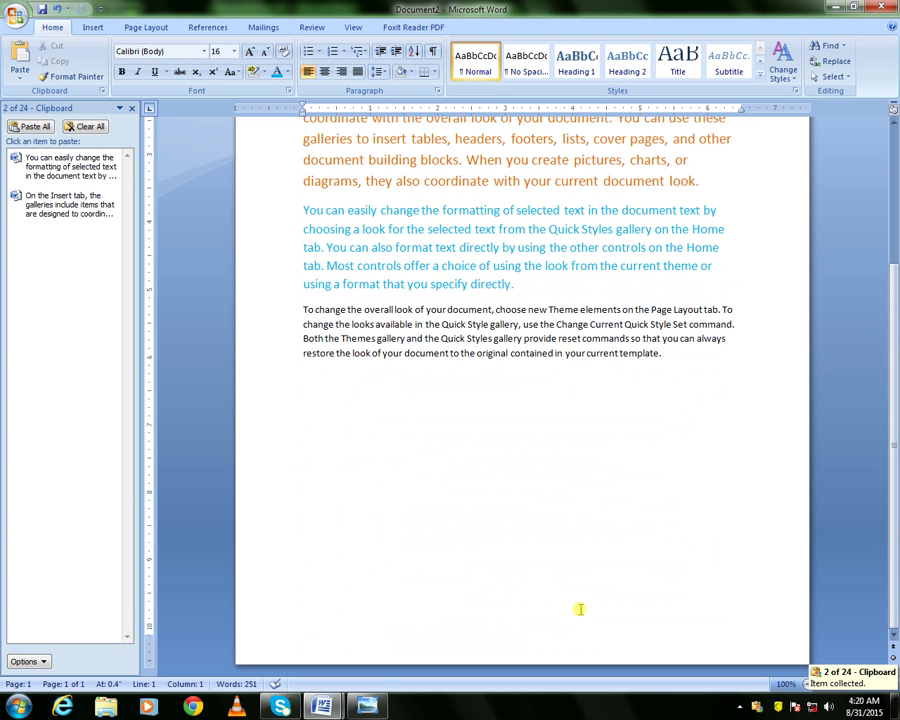
key("ctrl+z")
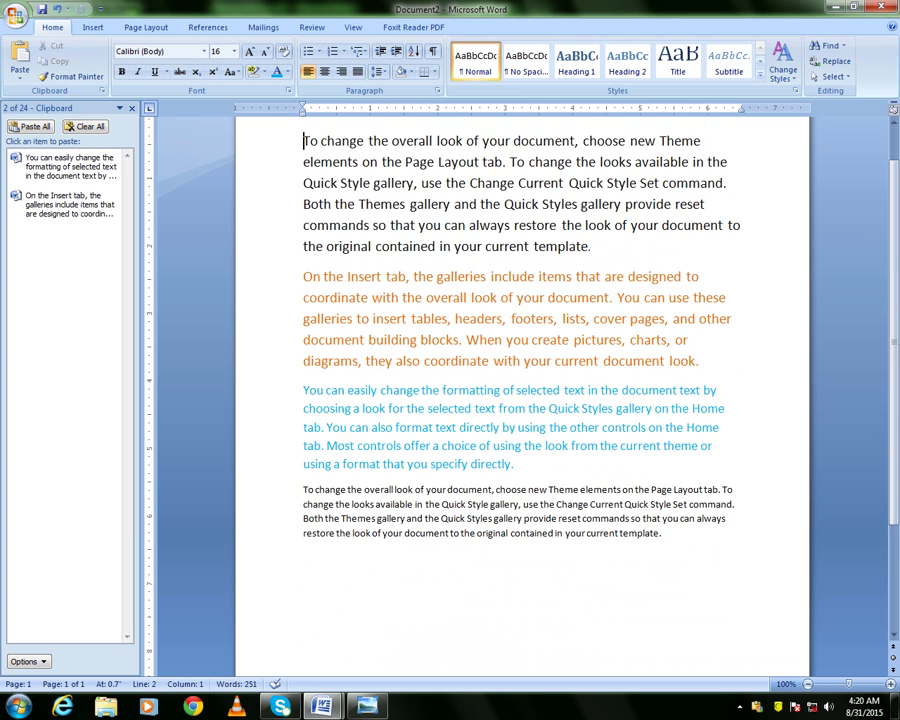
key("Return")
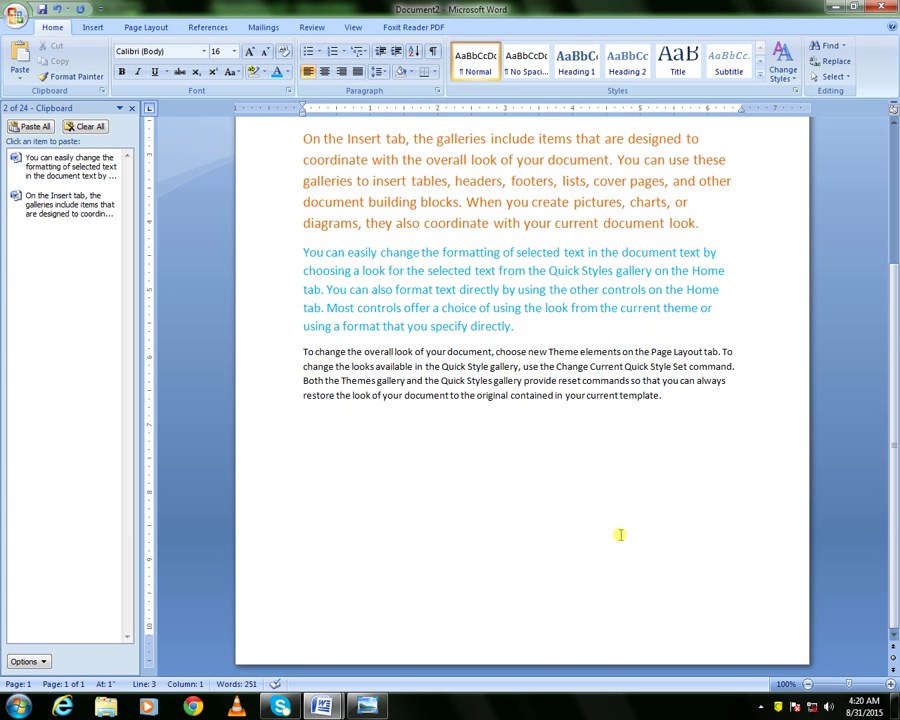
key("ctrl+Return")
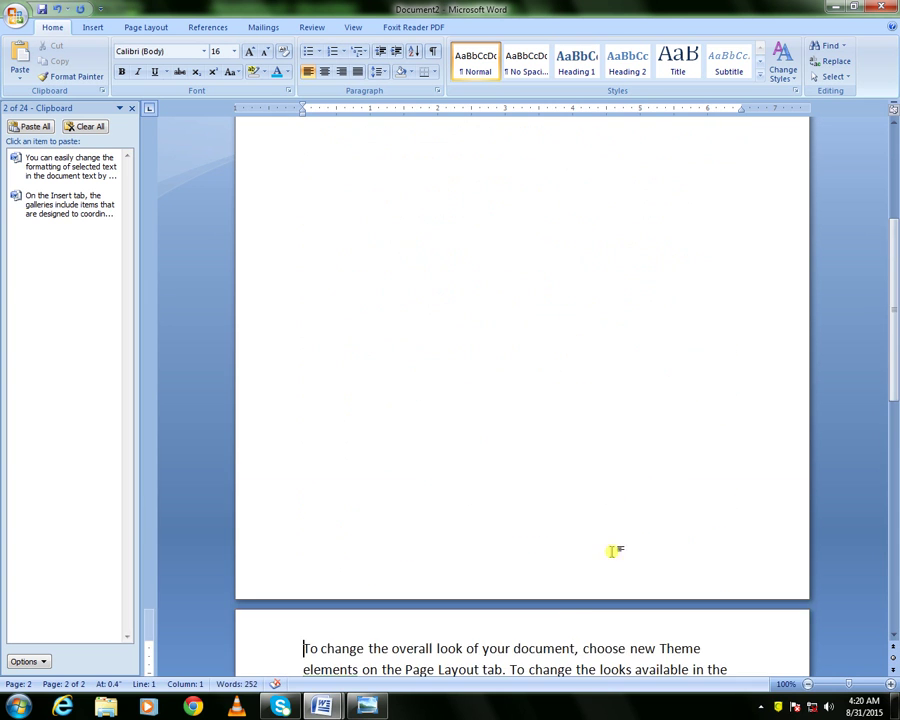
scroll(610, 546, "down", 5)
scroll(568, 590, "down", 4)
scroll(568, 584, "up", 15)
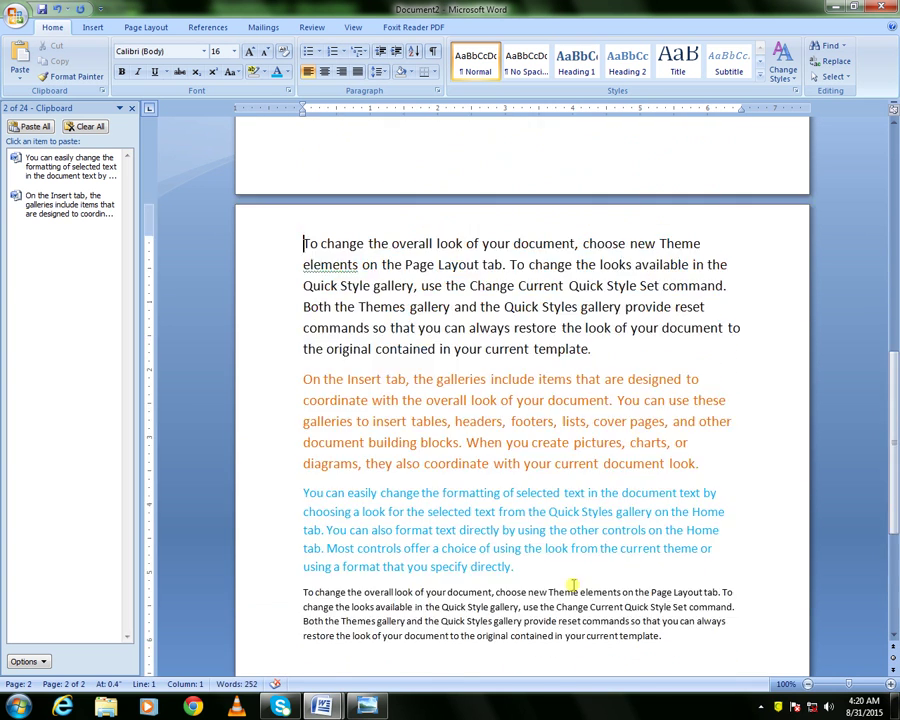
left_click(414, 195)
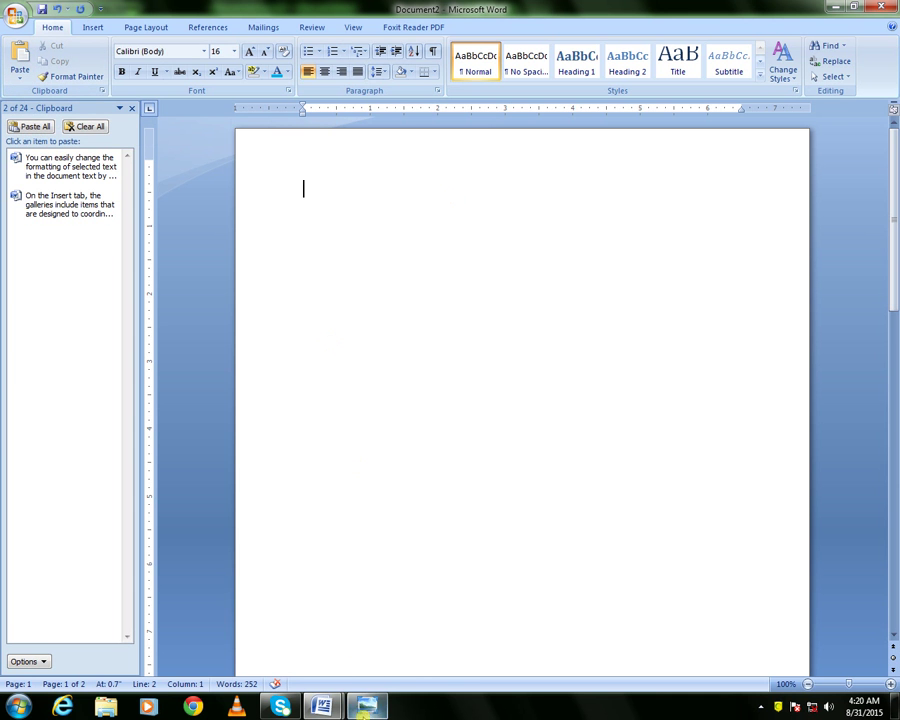
- Look at the keyboard picture in Windows Photo Viewer, return to Document2 and paste the green paragraph on page 1's second line
left_click(366, 707)
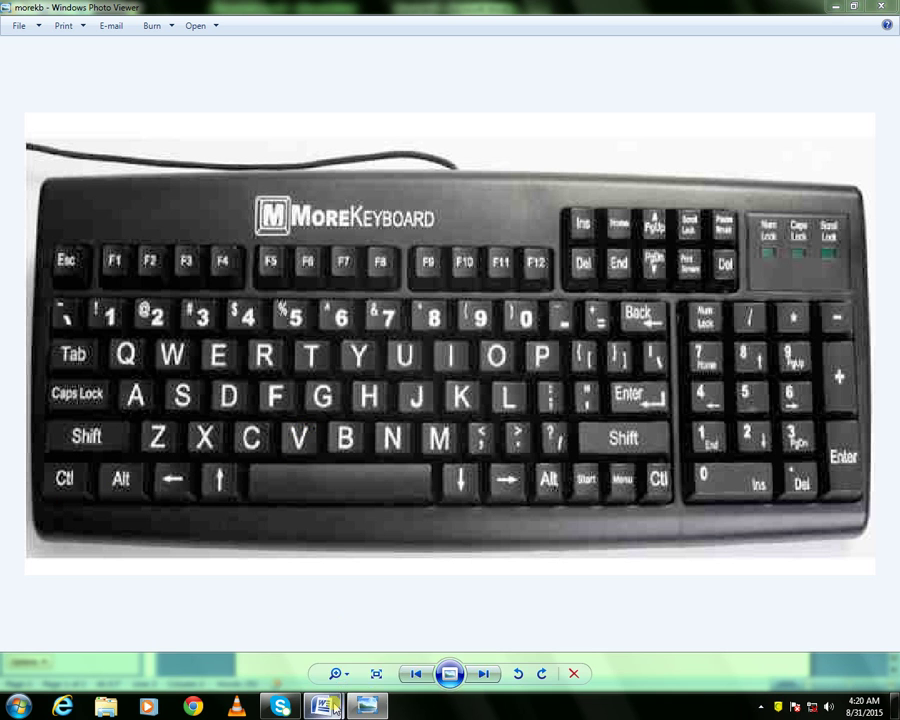
mouse_move(334, 706)
left_click(388, 620)
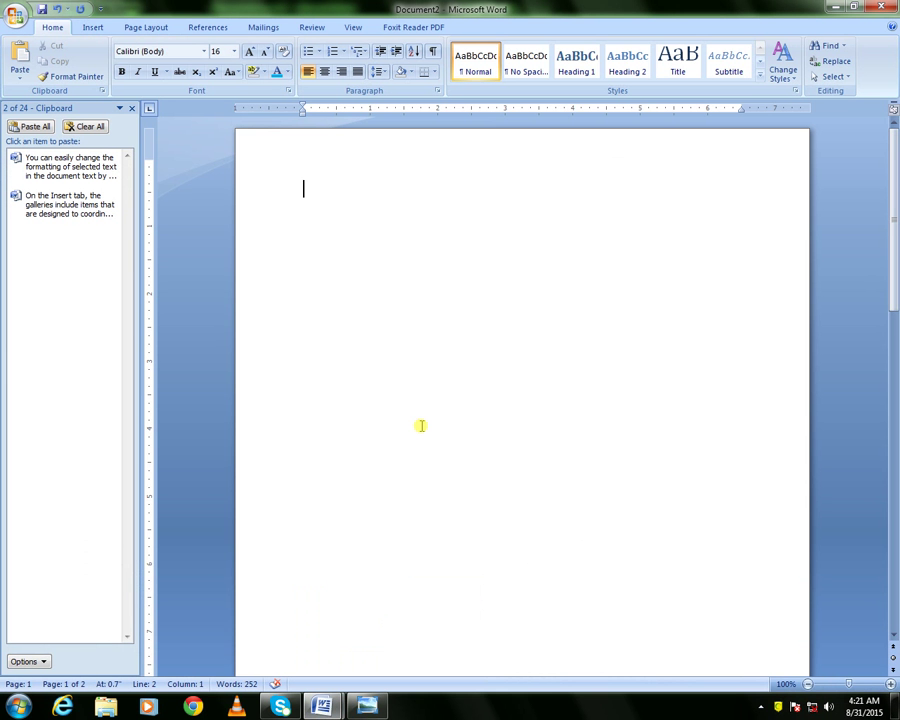
key("ctrl+v")
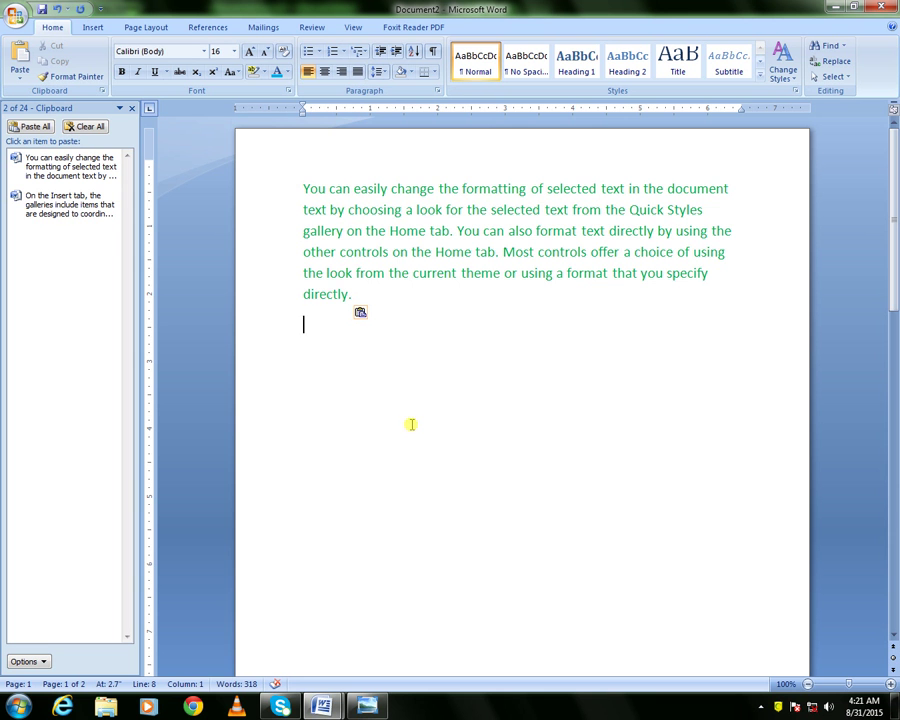
left_click(392, 303)
scroll(398, 363, "down", 10)
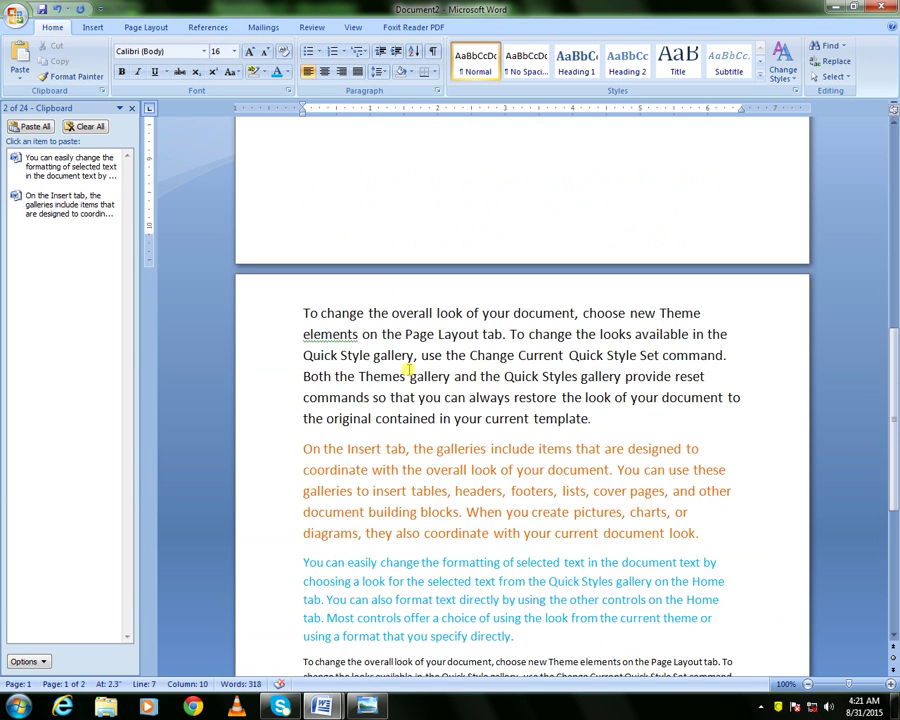
scroll(318, 334, "down", 1)
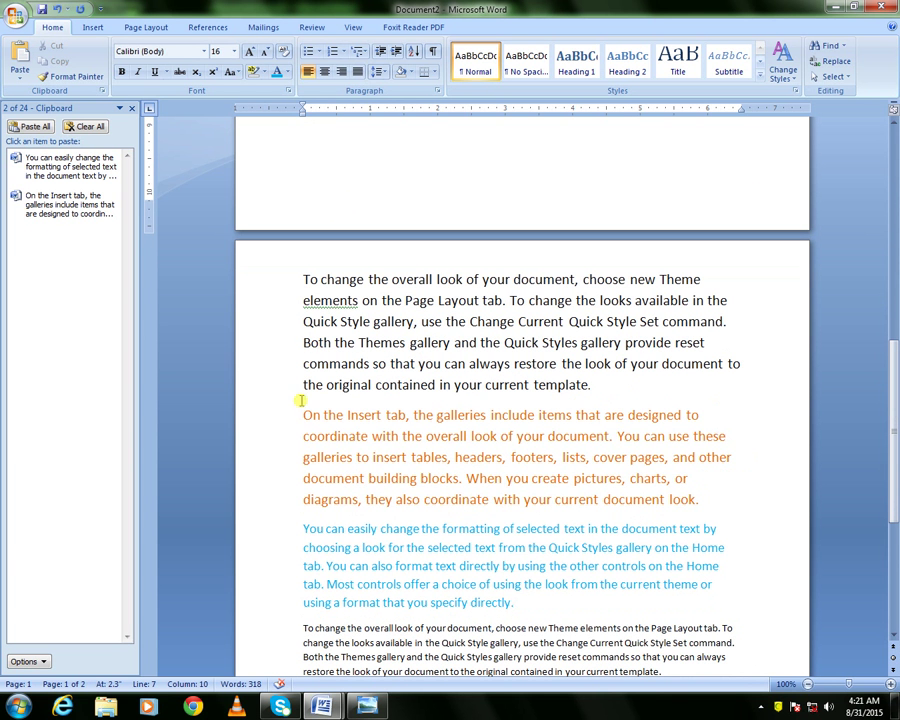
left_click_drag(300, 413, 713, 488)
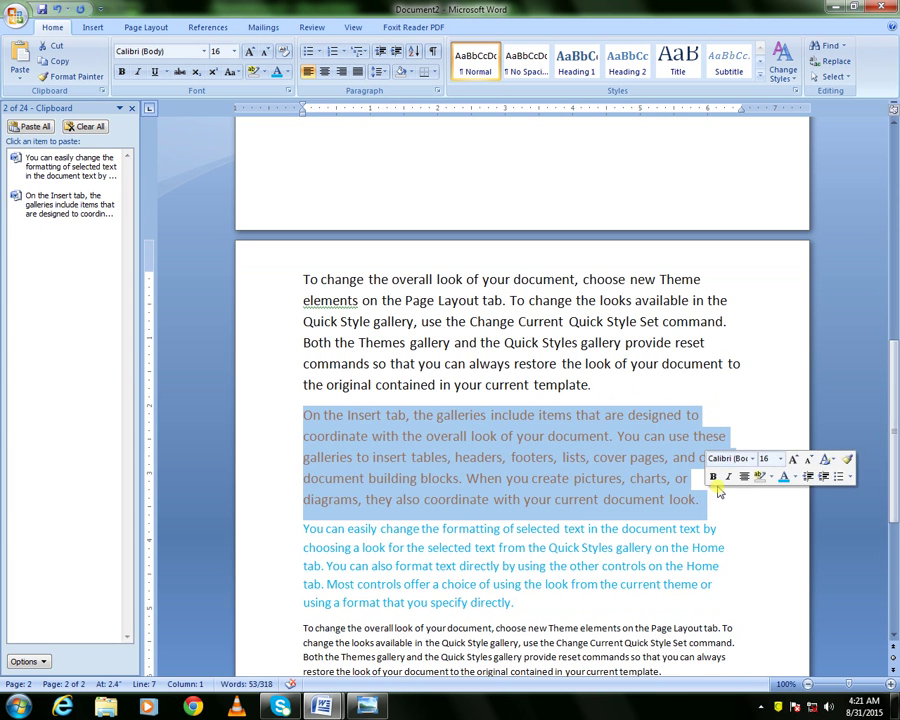
scroll(459, 476, "up", 2)
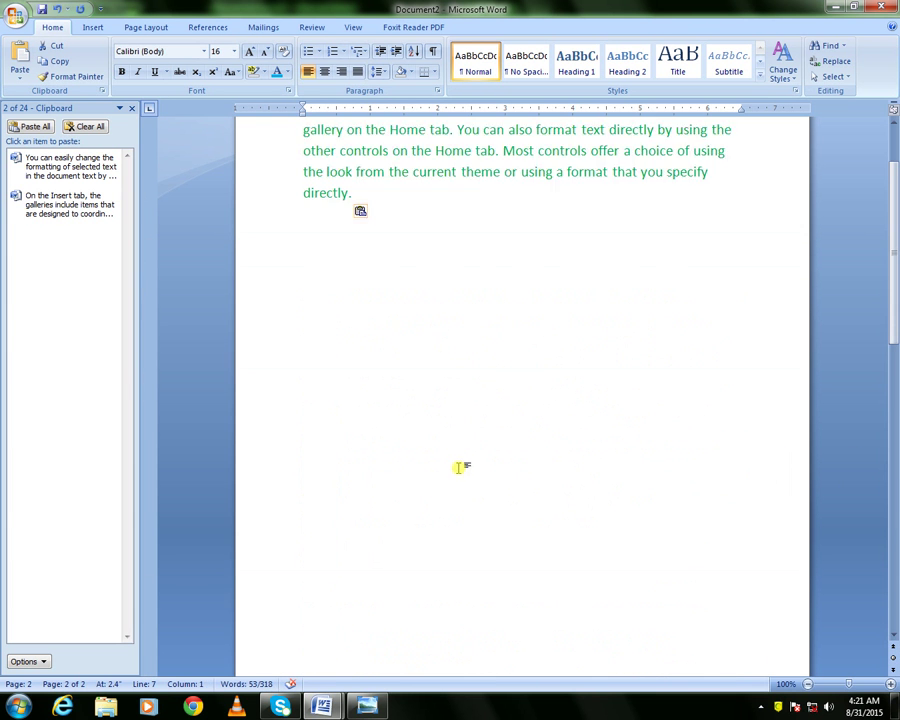
left_click(319, 343)
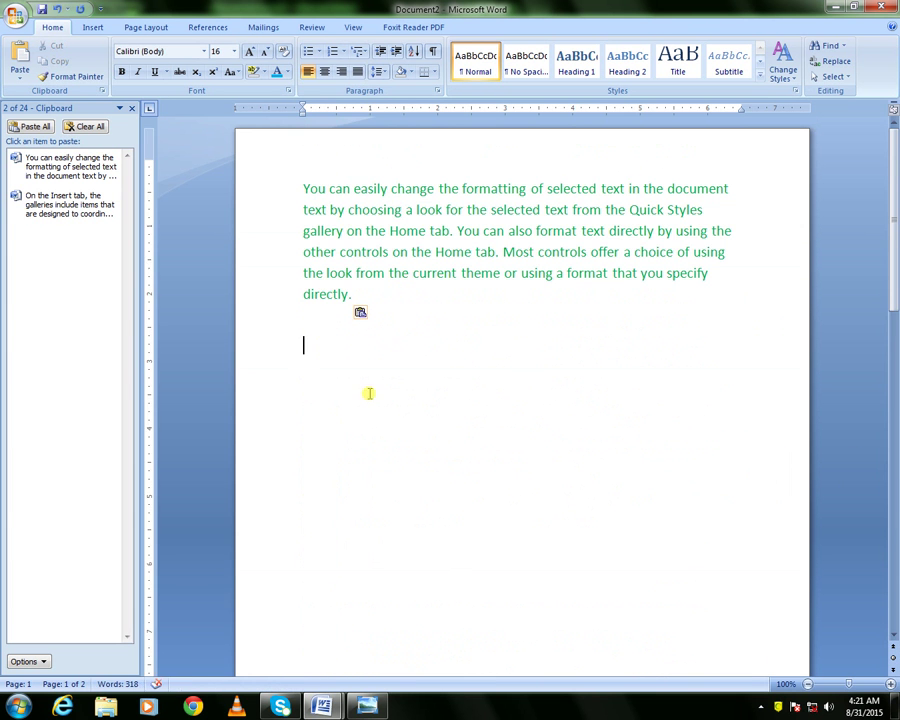
- Copy the entire orange paragraph on page 2
scroll(369, 415, "down", 9)
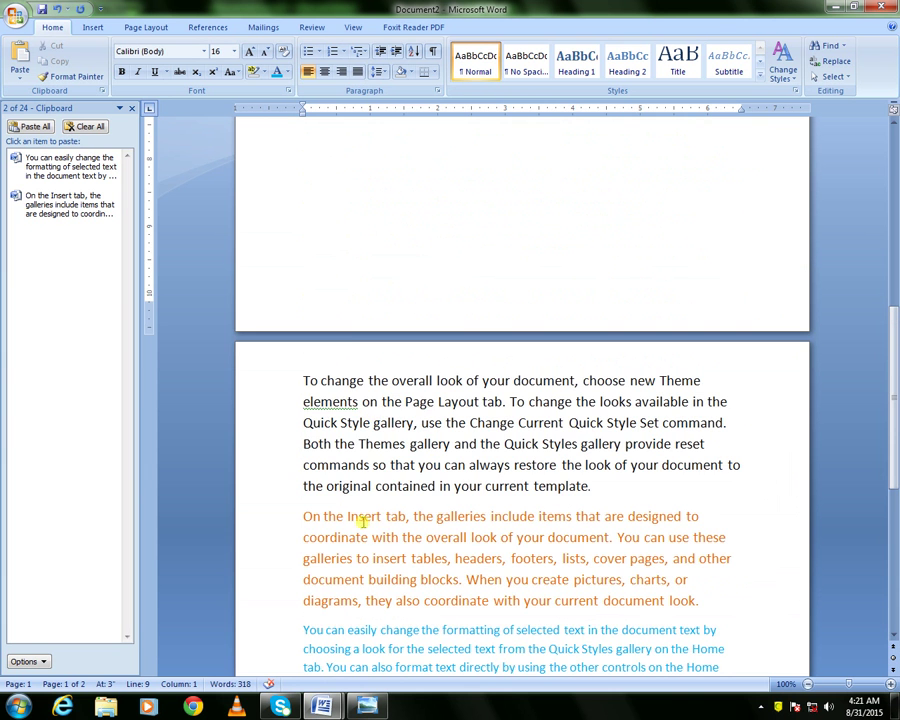
scroll(365, 520, "down", 1)
left_click_drag(304, 448, 691, 528)
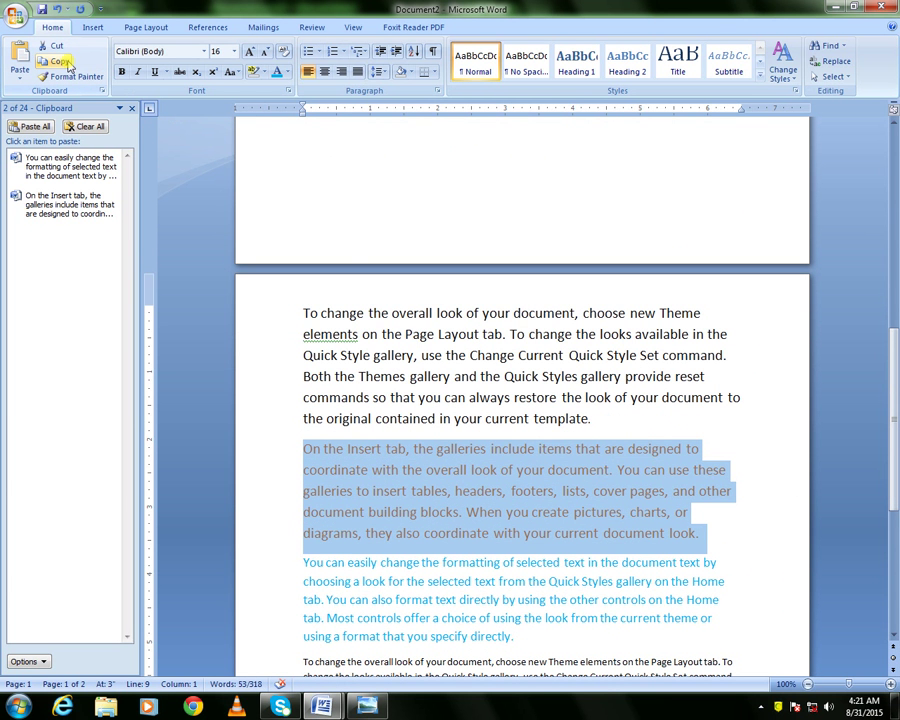
left_click(60, 61)
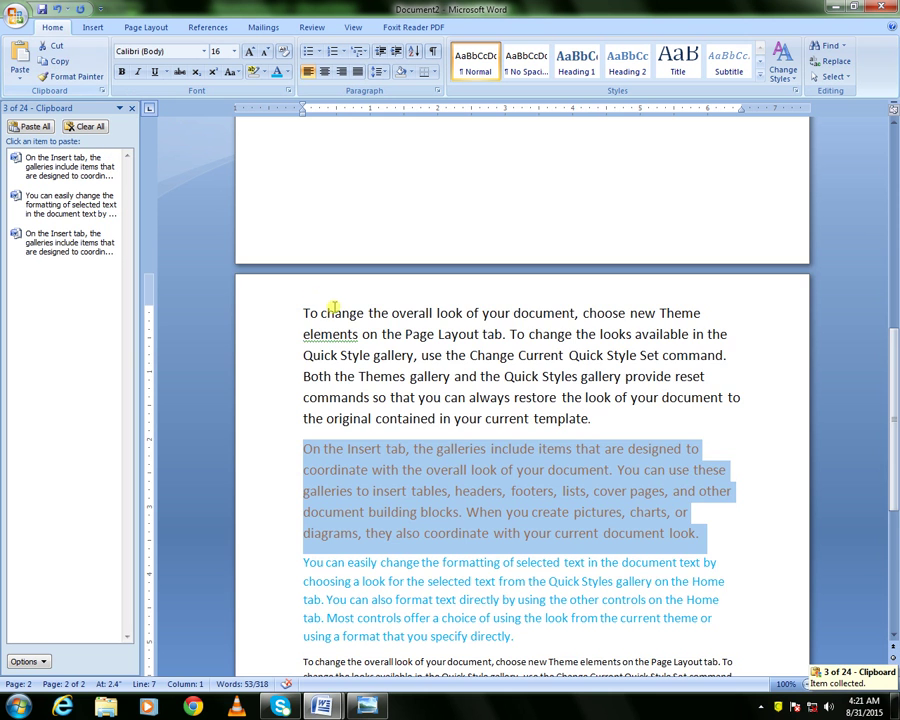
- Paste the copied orange paragraph below the green paragraph on page 1, leaving a blank line between them
scroll(333, 300, "up", 10)
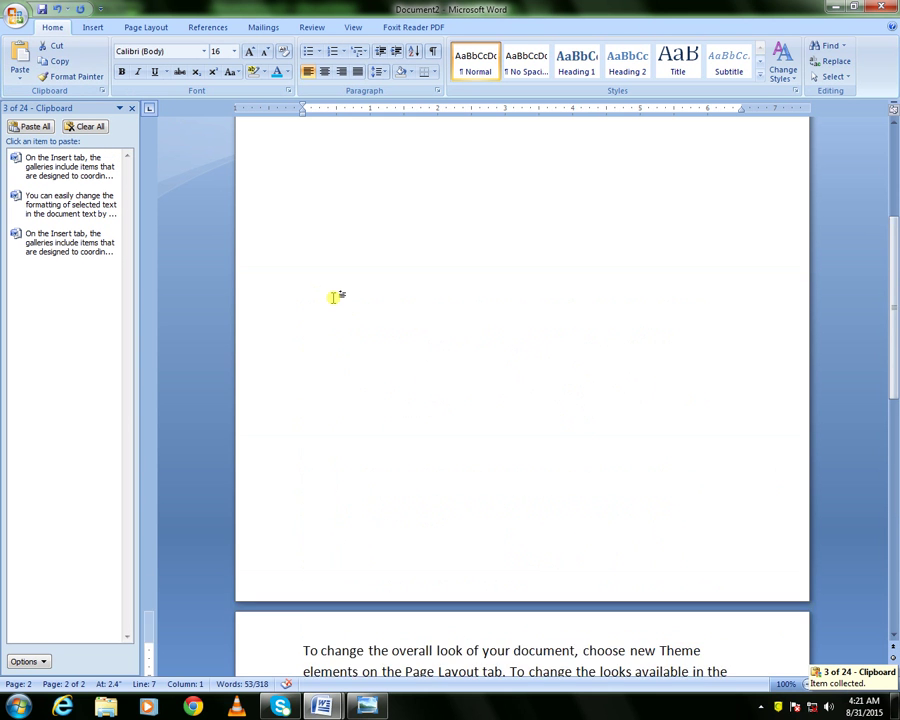
left_click(337, 357)
left_click(18, 72)
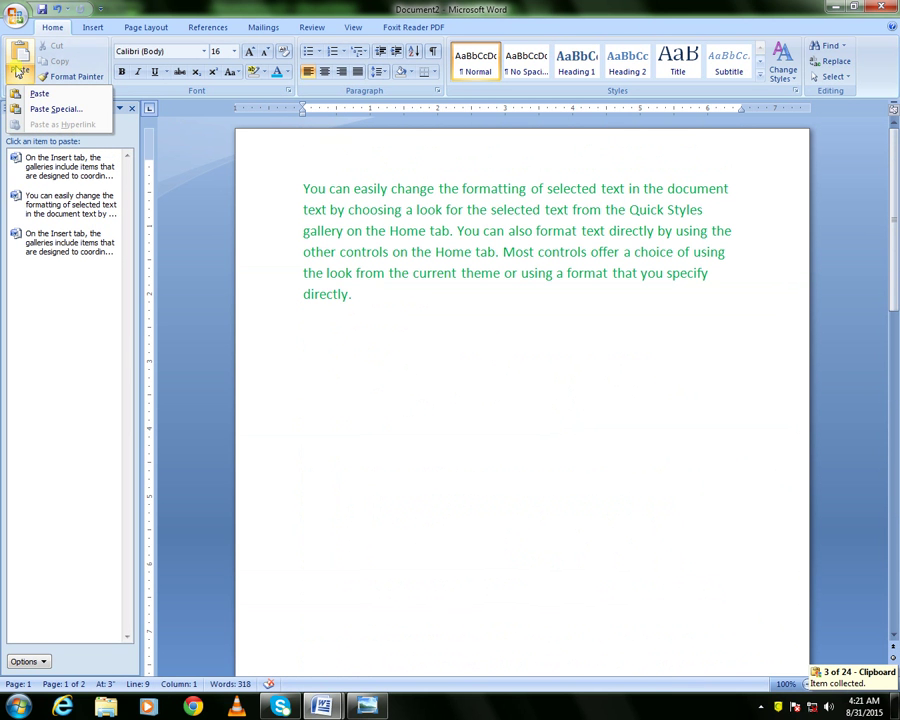
left_click(38, 93)
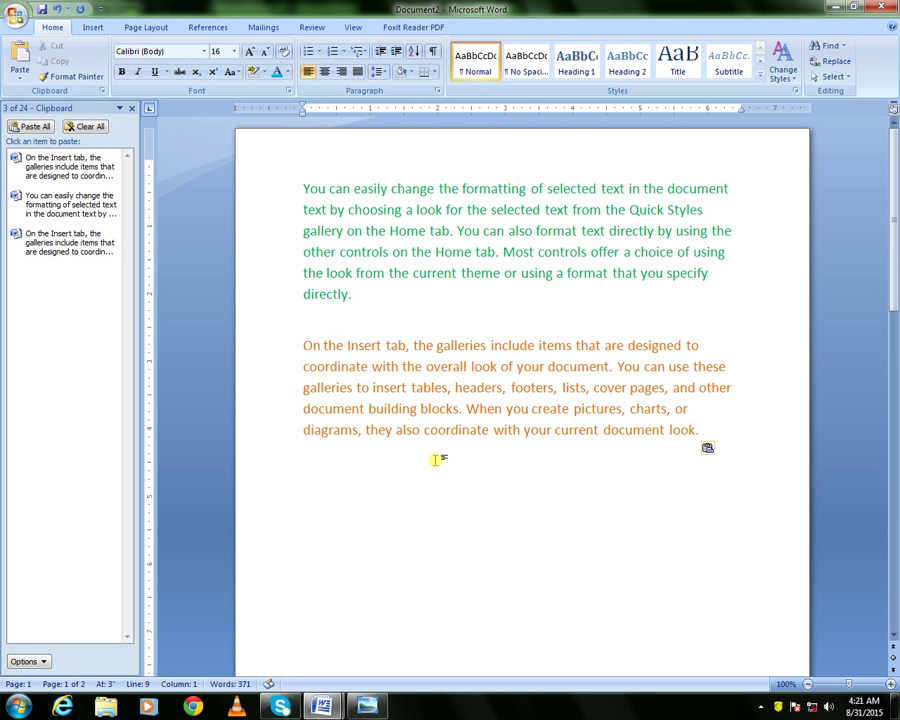
- Look at the keyboard picture in Windows Photo Viewer, return to Document2 and copy the entire blue paragraph on page 2
scroll(570, 468, "down", 12)
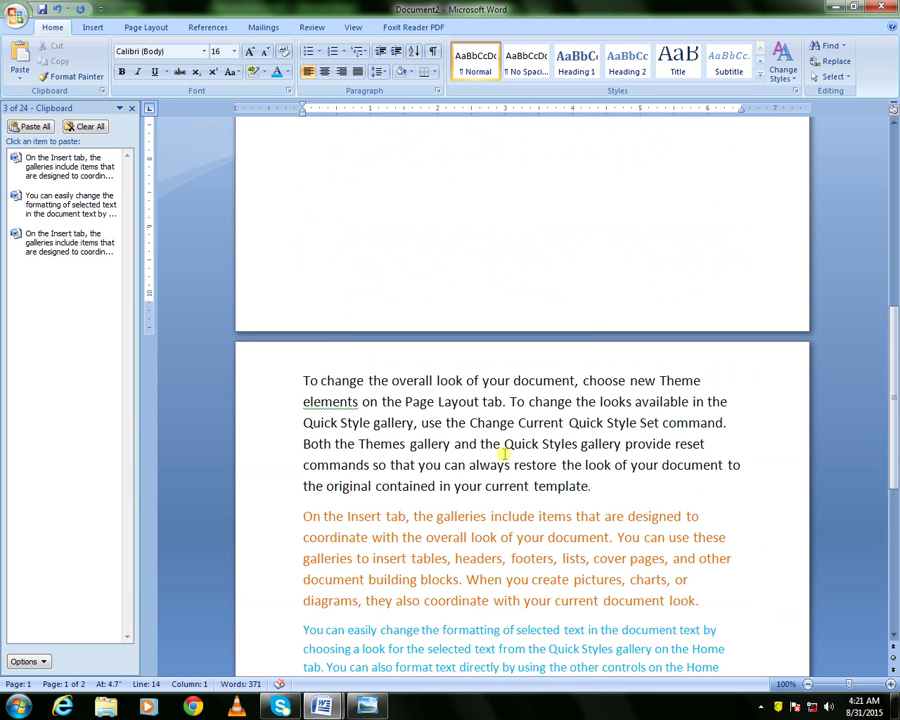
scroll(300, 420, "down", 5)
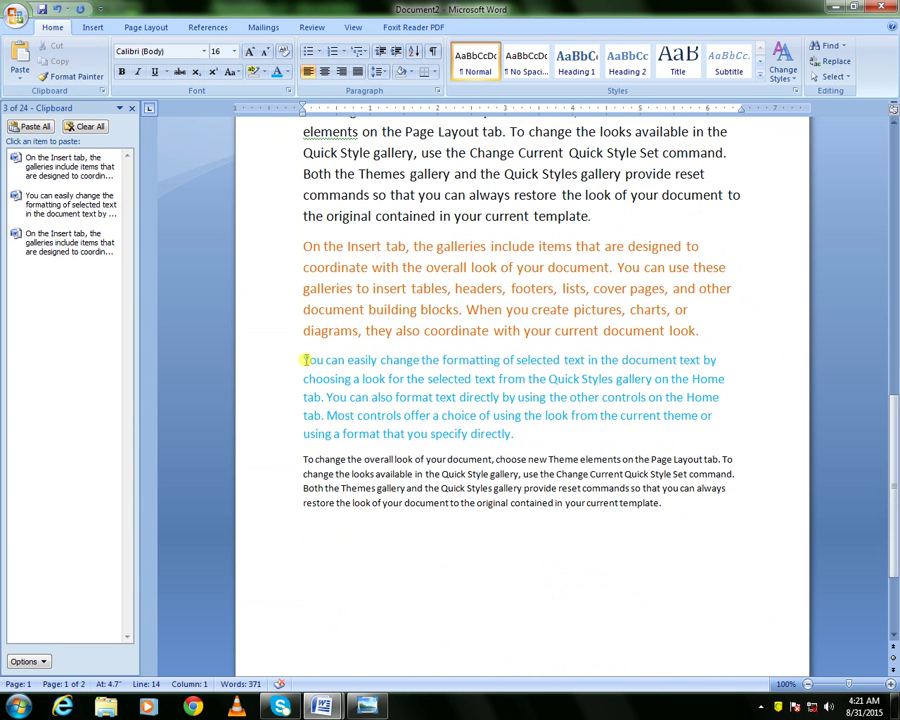
left_click_drag(305, 360, 552, 455)
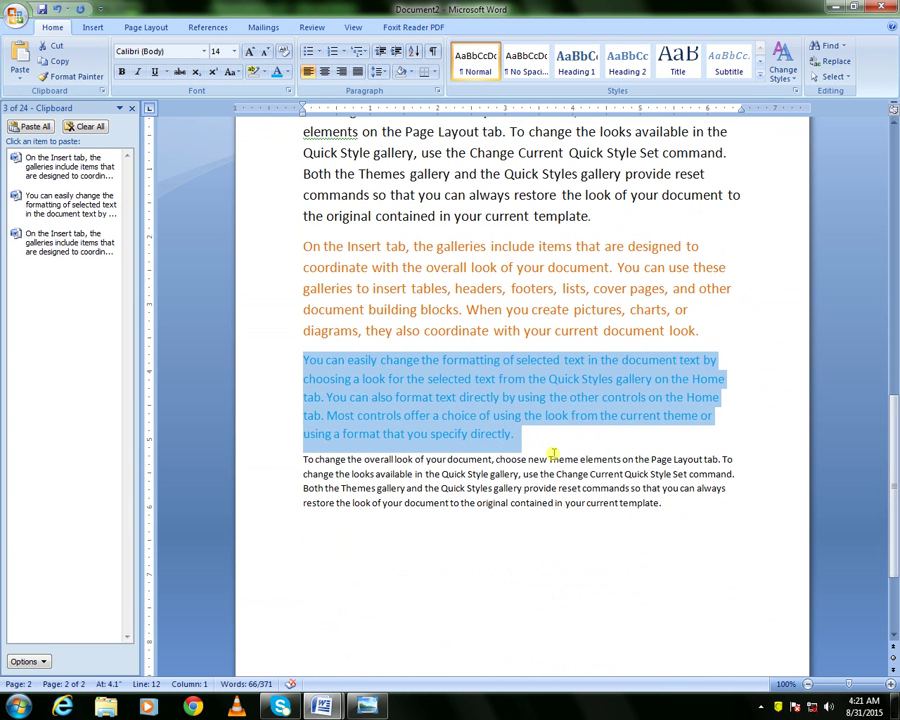
left_click(371, 706)
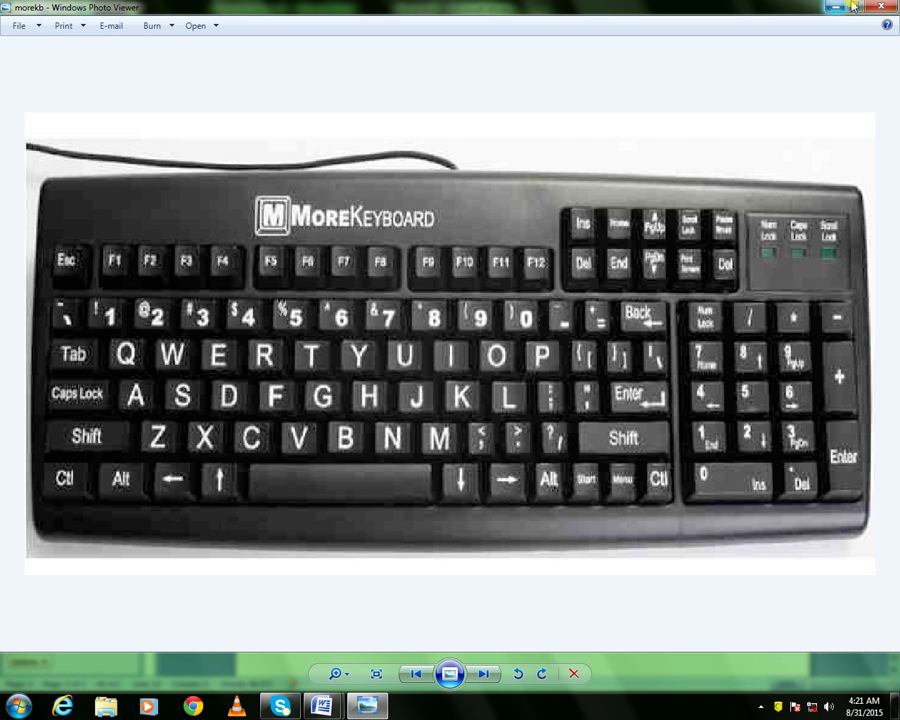
key("alt+Tab")
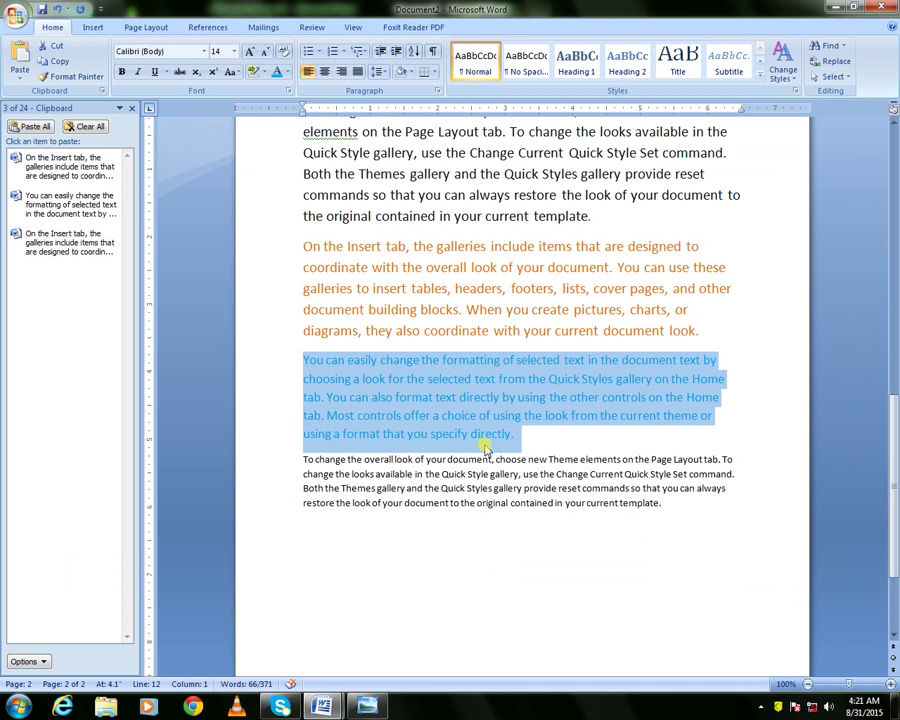
key("ctrl+c")
- Paste the copied blue paragraph below the orange paragraph on page 1
scroll(484, 440, "up", 10)
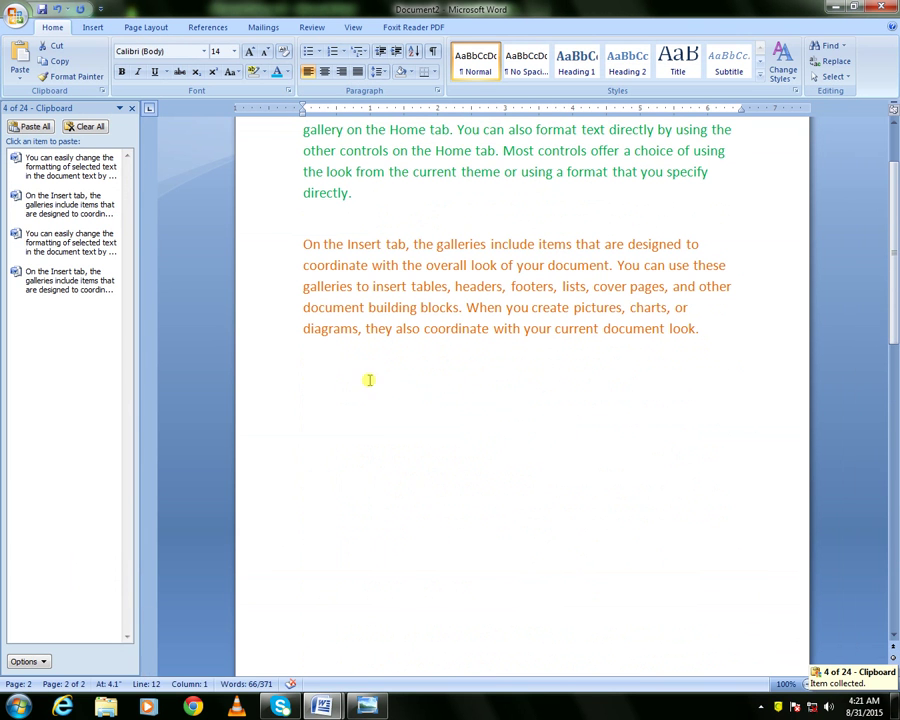
left_click(350, 383)
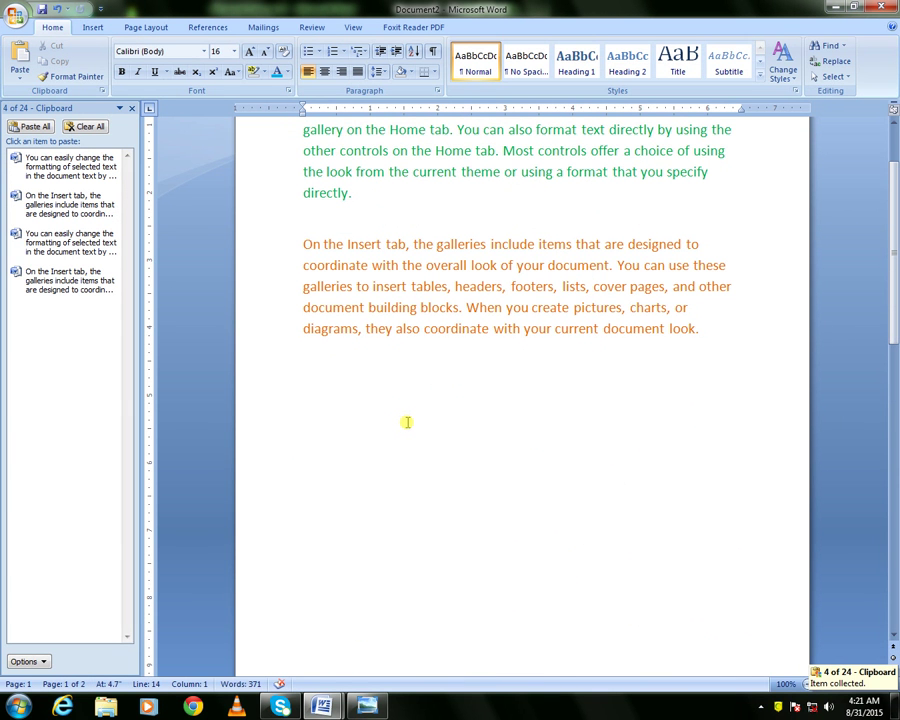
key("ctrl+v")
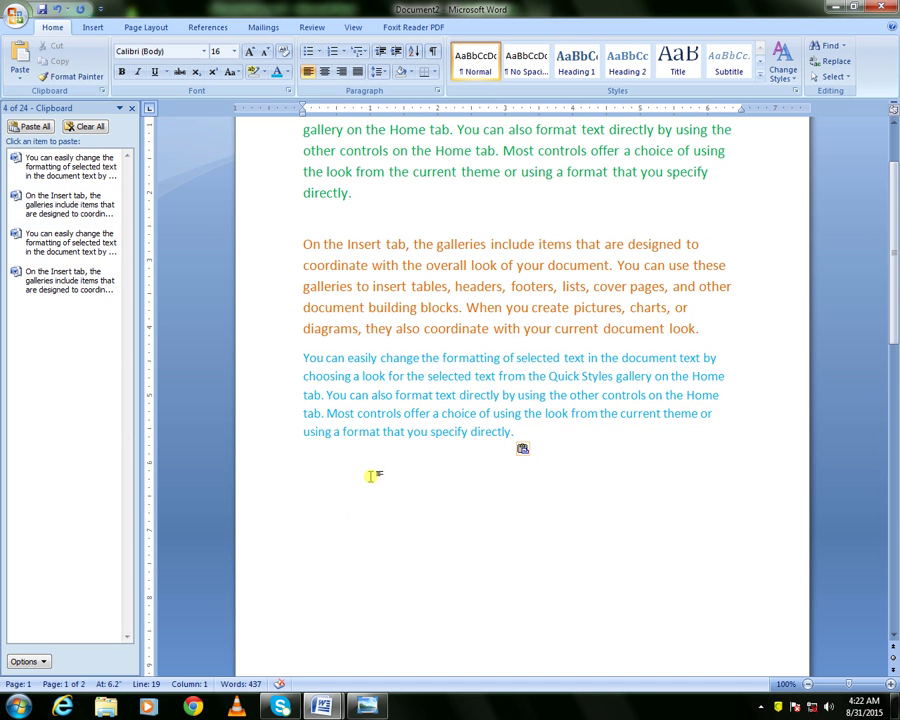
- Paste the collected green and orange paragraphs from the Clipboard below the blue paragraph on page 1, and clear all Clipboard items
left_click(62, 237)
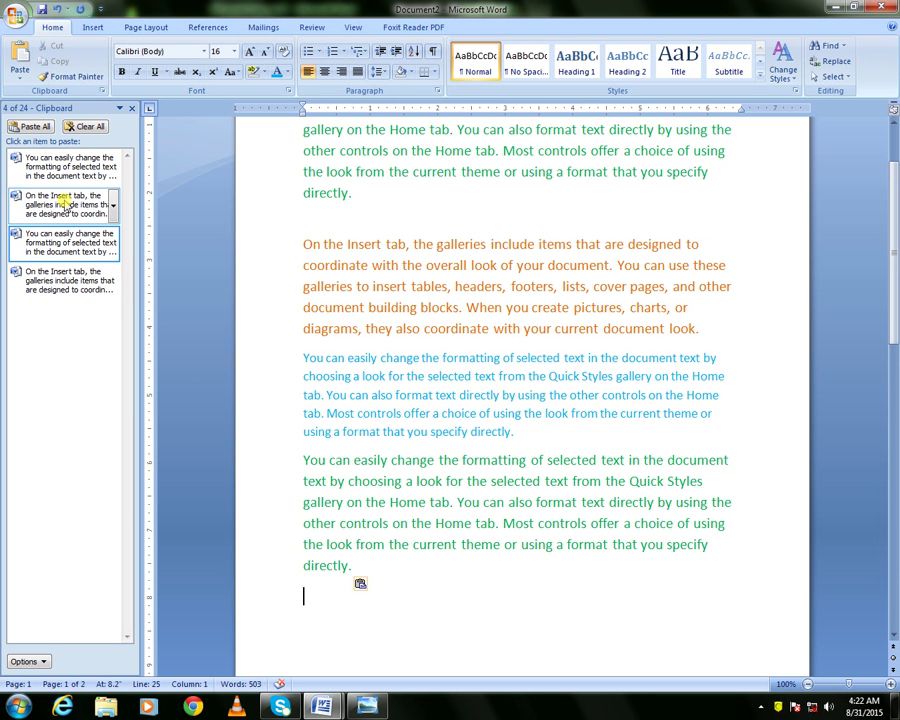
left_click(64, 203)
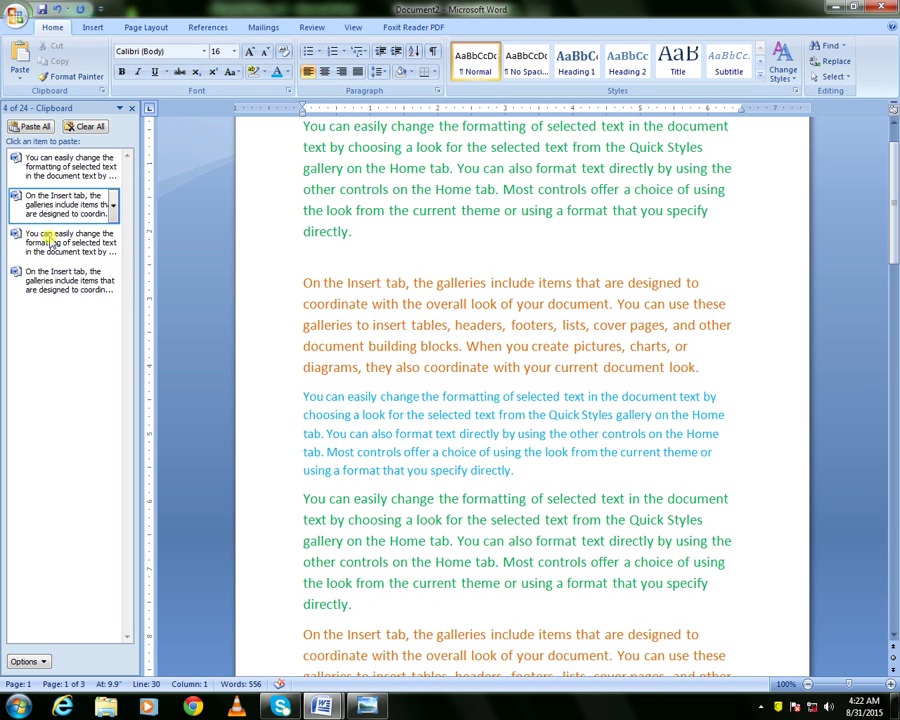
left_click(92, 128)
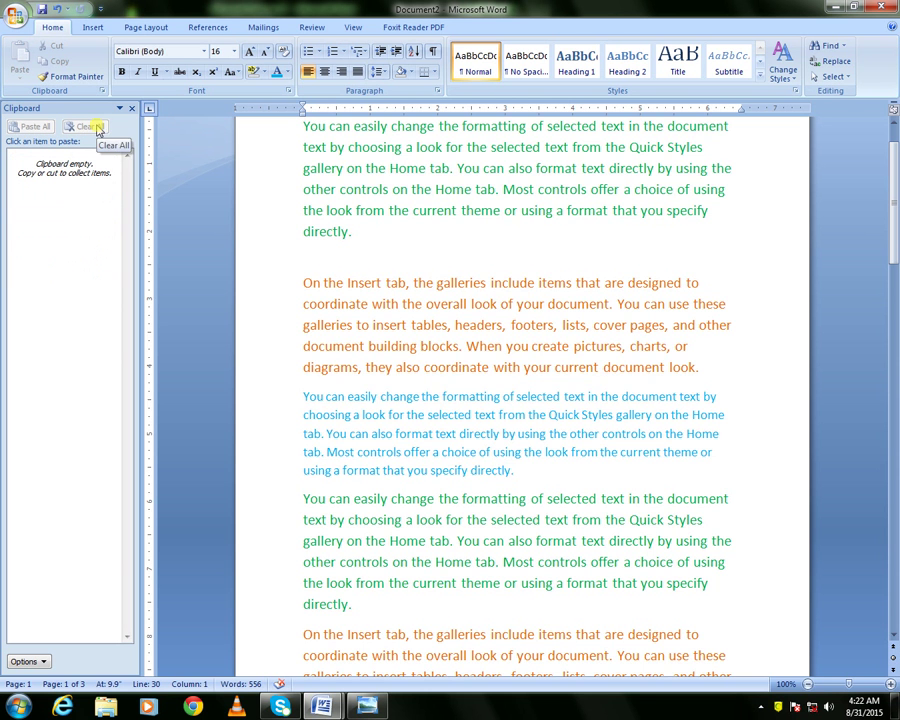
scroll(350, 342, "up", 1)
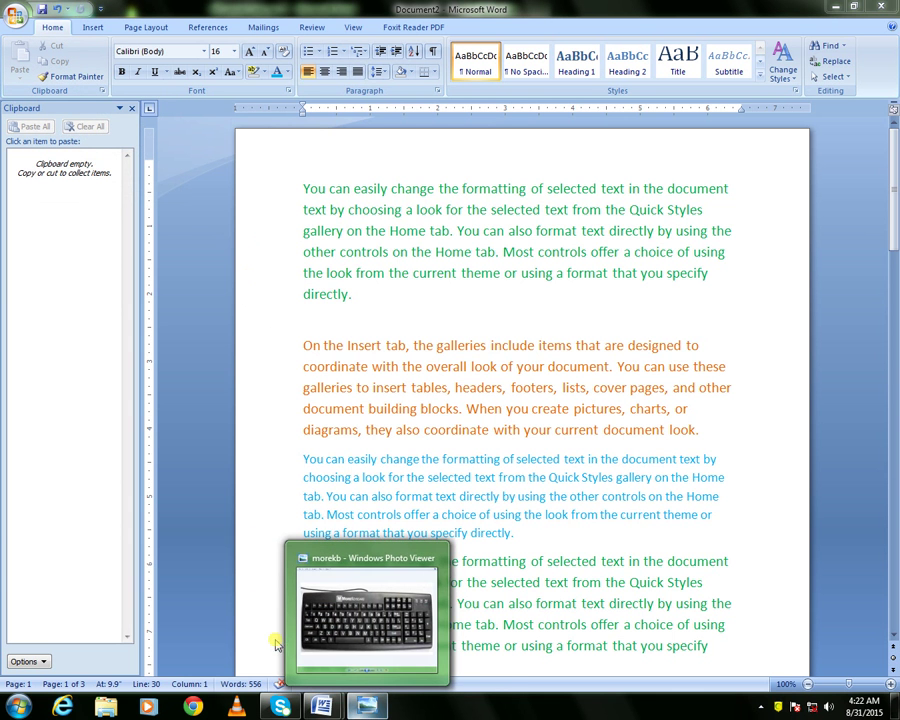
- Check the keyboard picture in Windows Photo Viewer and the command overview in "MS word Class no 17", and return to Document2
left_click(358, 707)
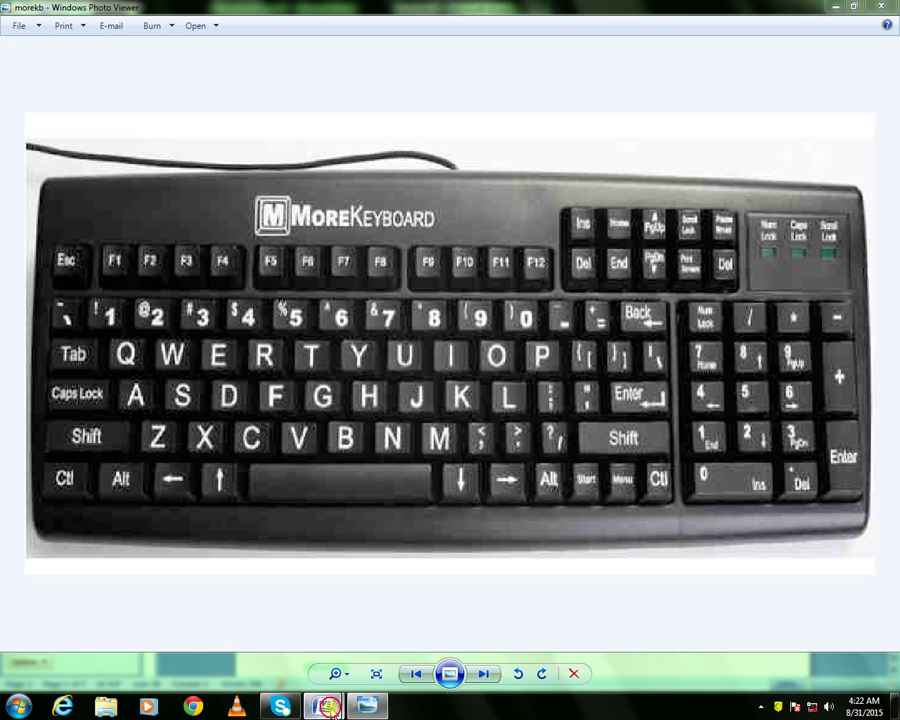
mouse_move(321, 707)
left_click(245, 600)
left_click(226, 566)
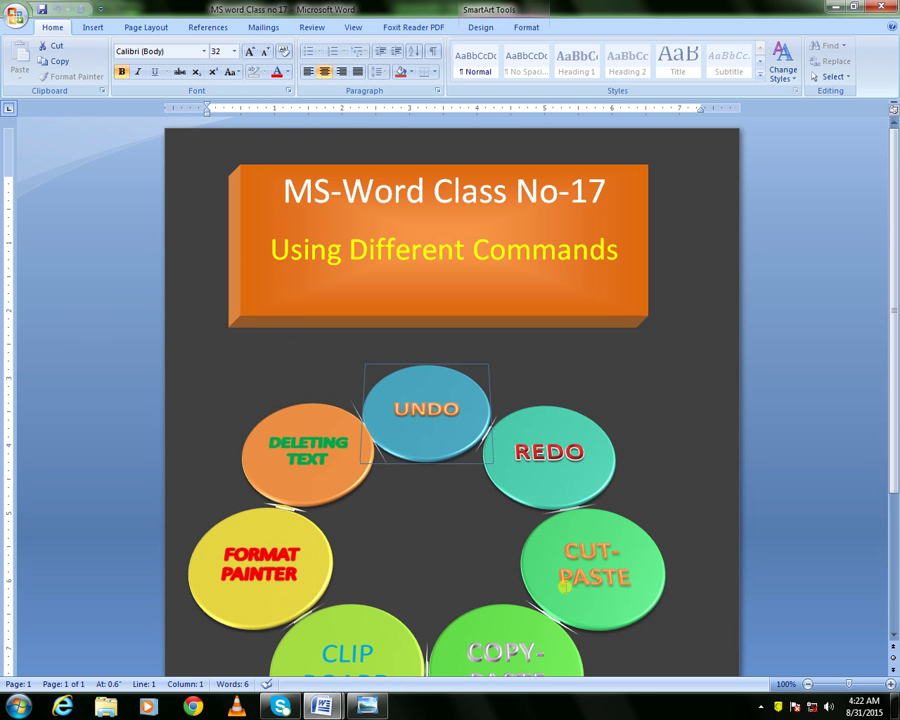
scroll(533, 638, "down", 2)
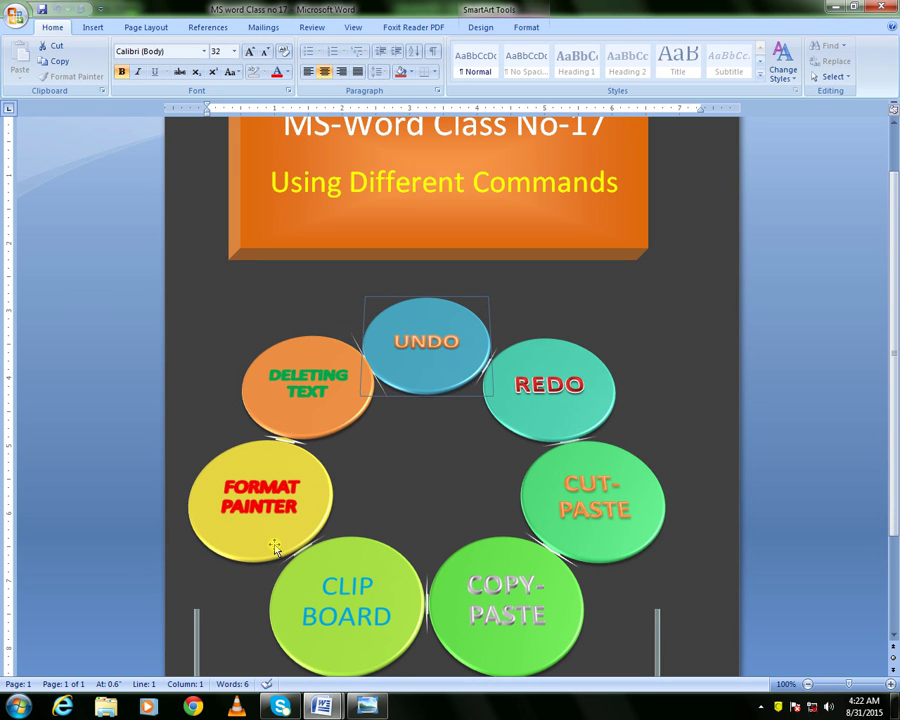
left_click(398, 600)
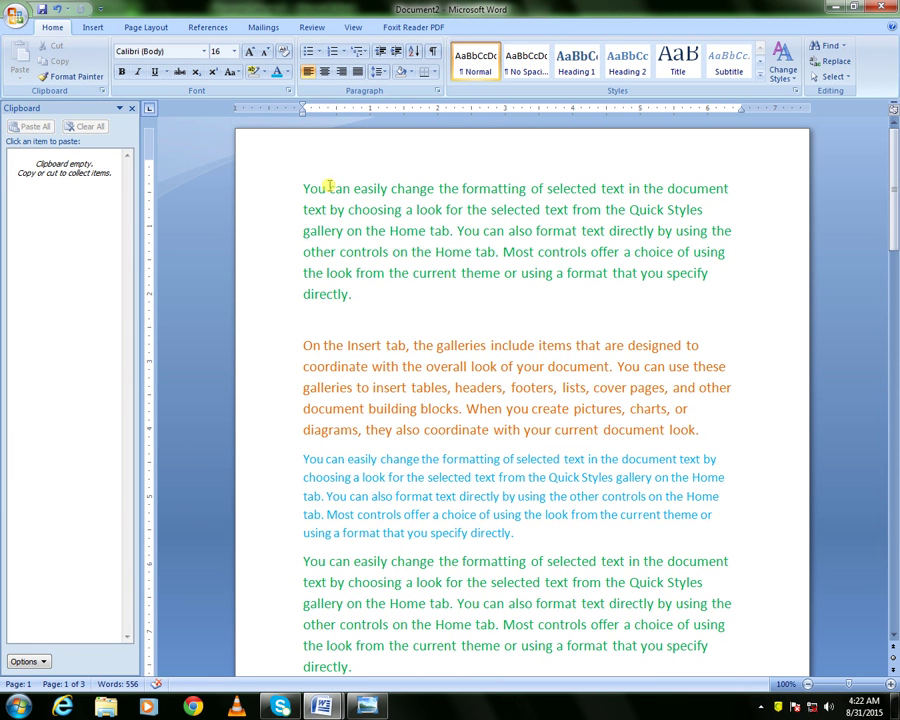
- Change the font colour of the word "can" in the first line of the top green paragraph to red
left_click_drag(330, 186, 350, 186)
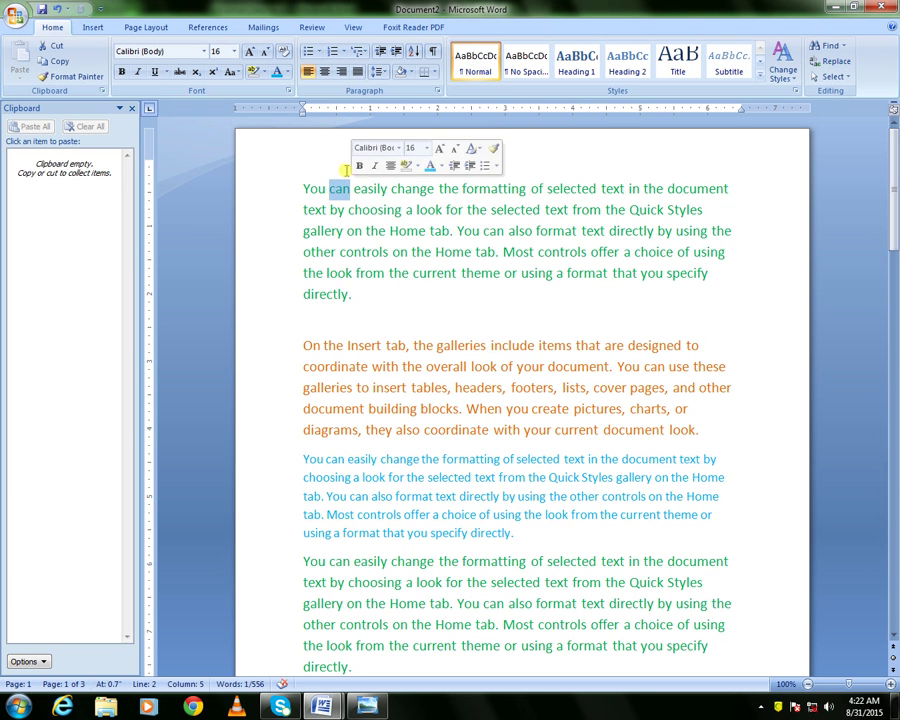
left_click(286, 75)
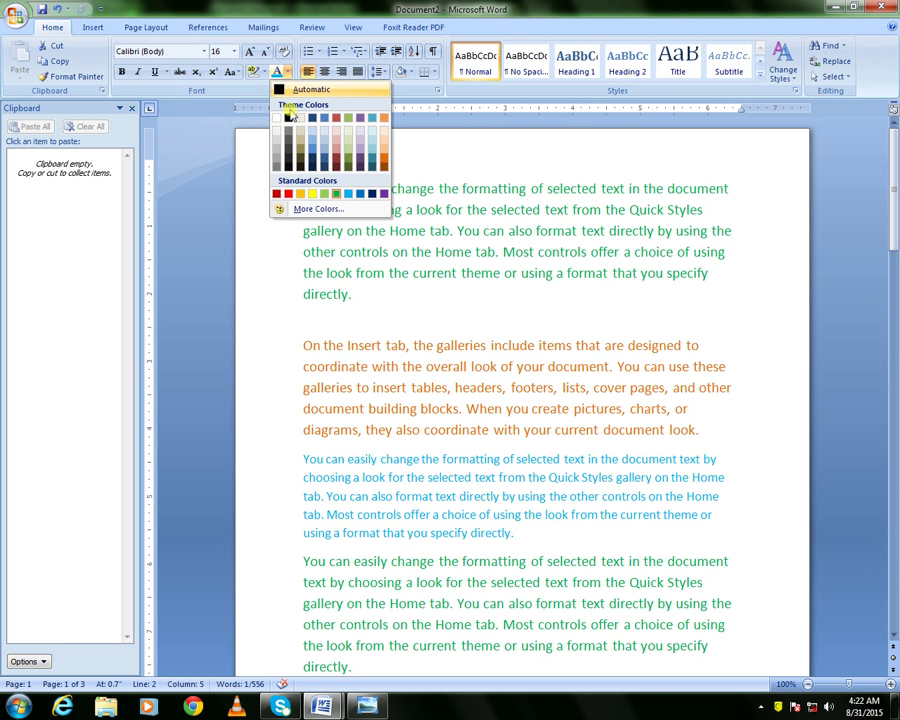
left_click(285, 196)
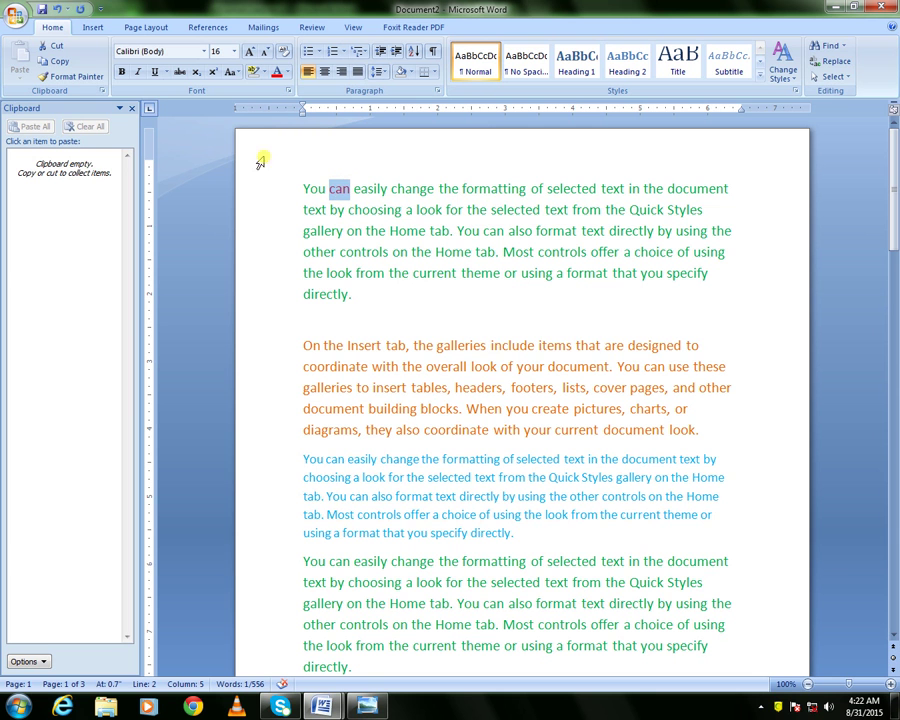
- Use Format Painter to copy the red formatting from "can" to "formatting", and from "formatting" to "Home" in the first green paragraph
left_click(72, 80)
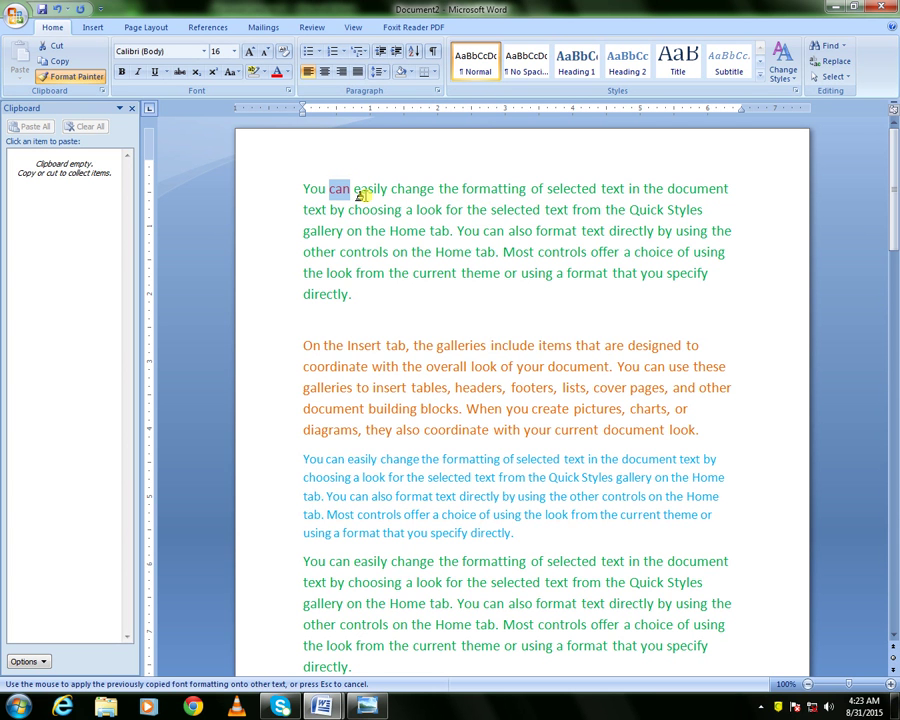
left_click(490, 190)
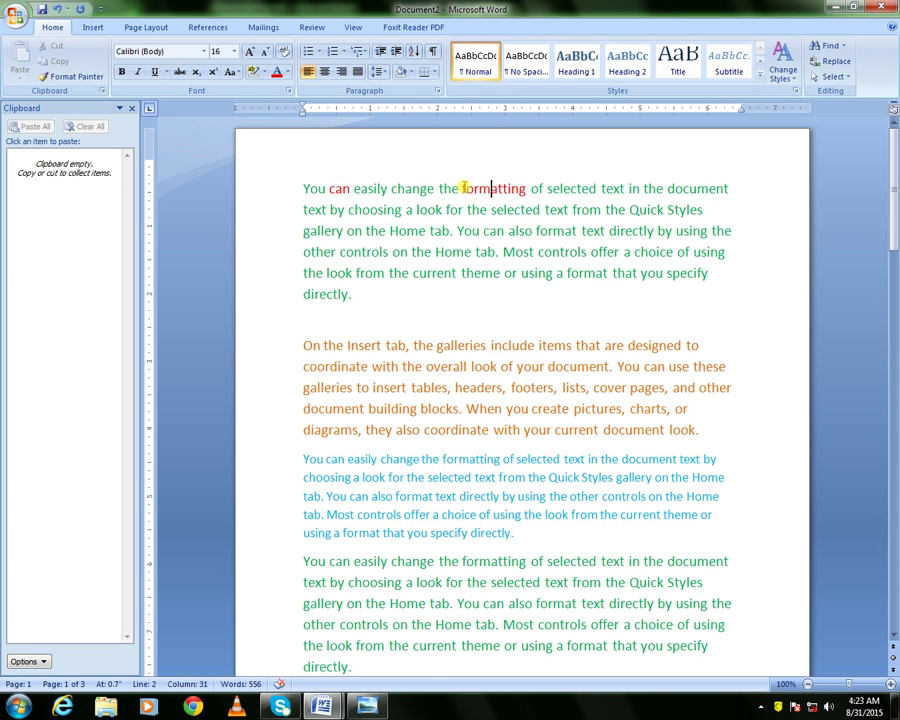
left_click_drag(462, 188, 528, 190)
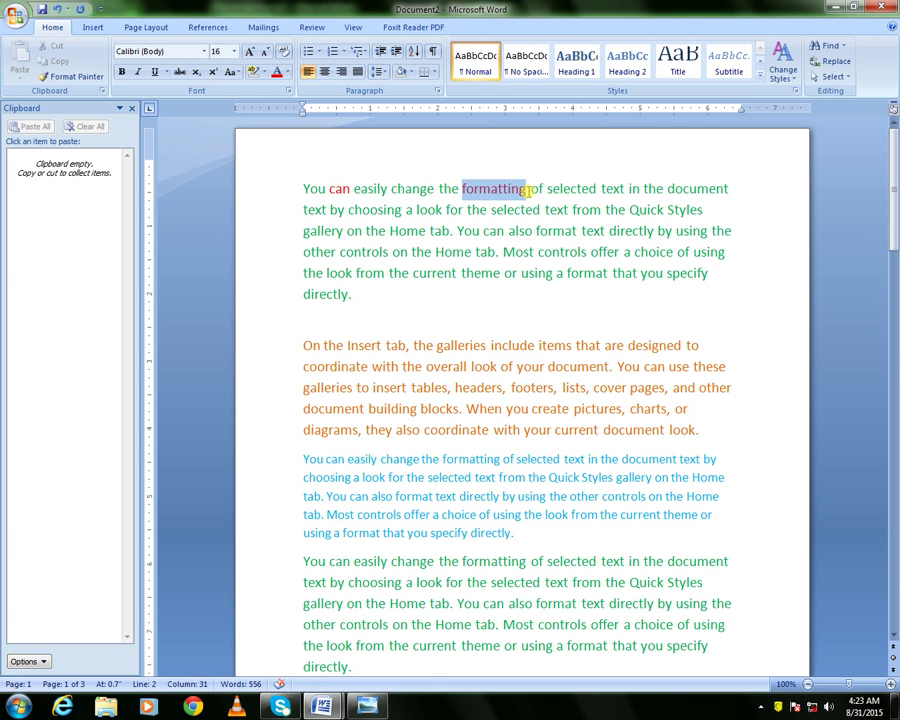
left_click(84, 80)
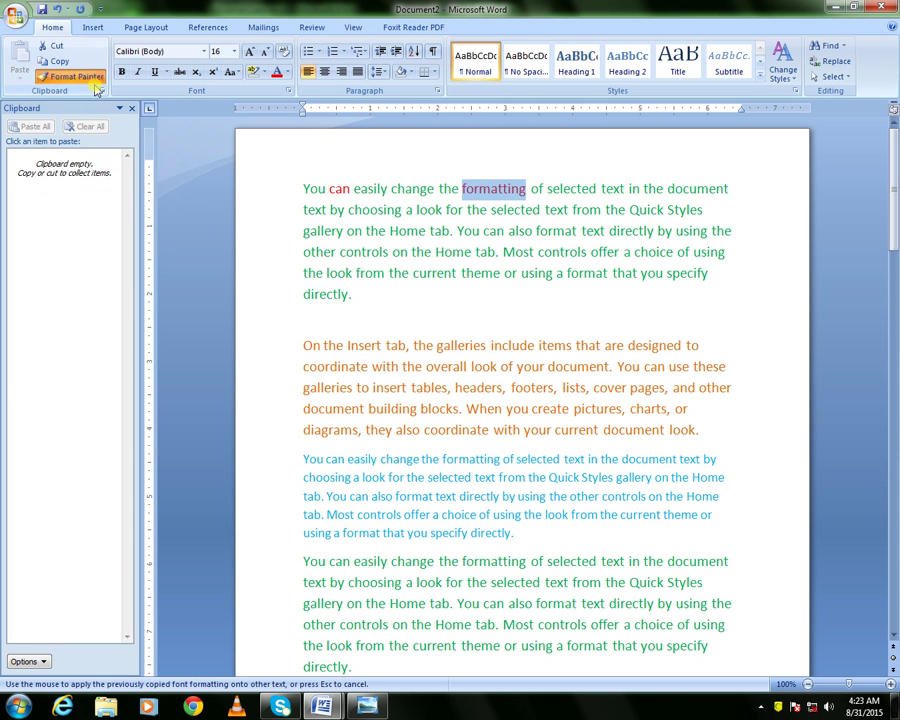
left_click(403, 233)
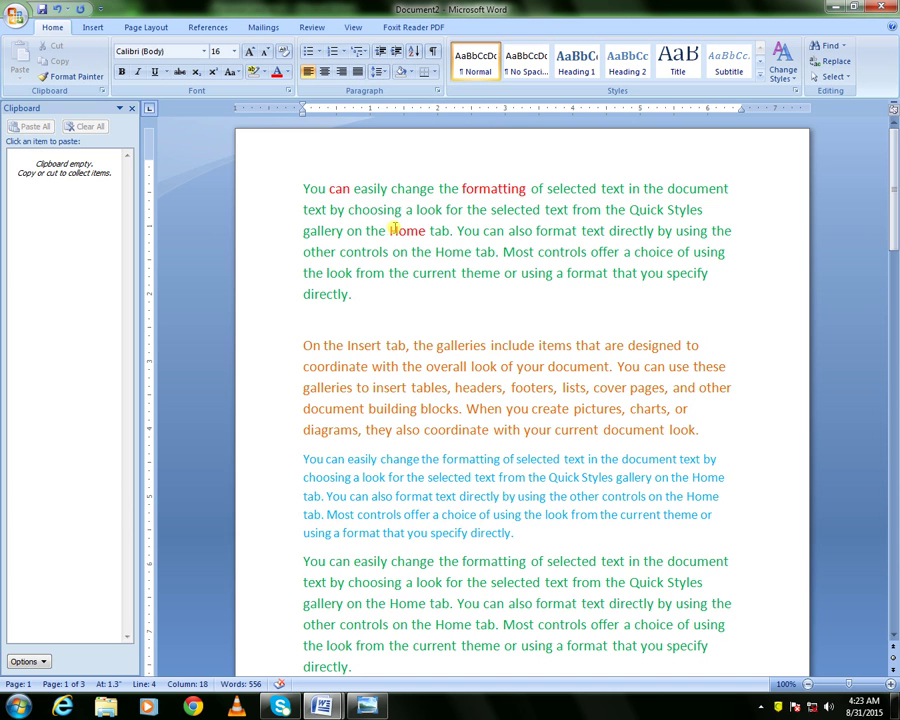
- With Format Painter locked on, copy the formatting of "Home" to "also", "text", "document", "current", "using" and "that" in the first green paragraph
left_click_drag(389, 230, 425, 231)
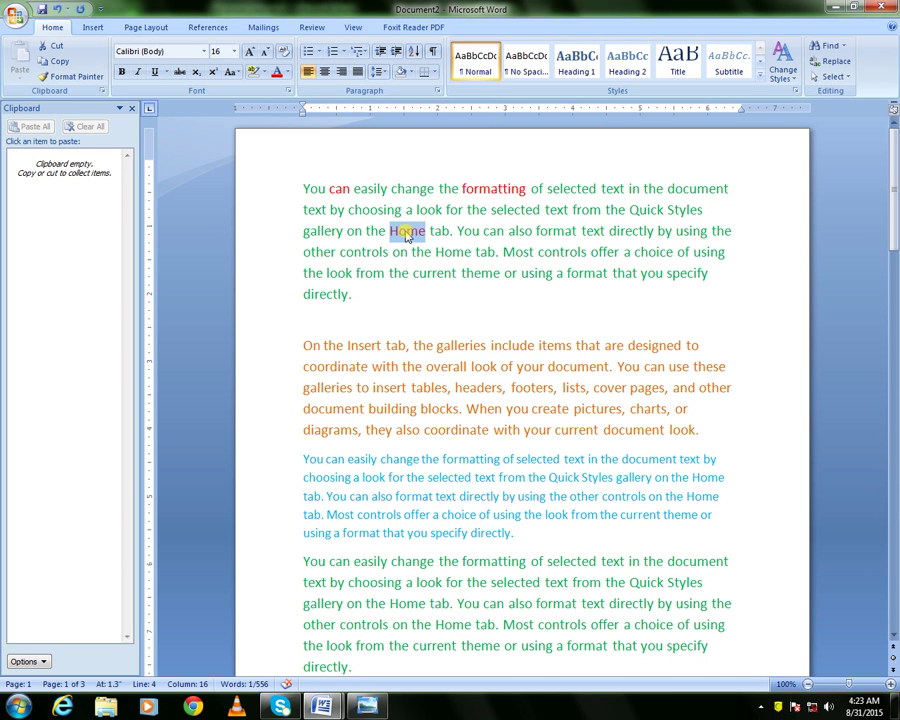
left_click(81, 79)
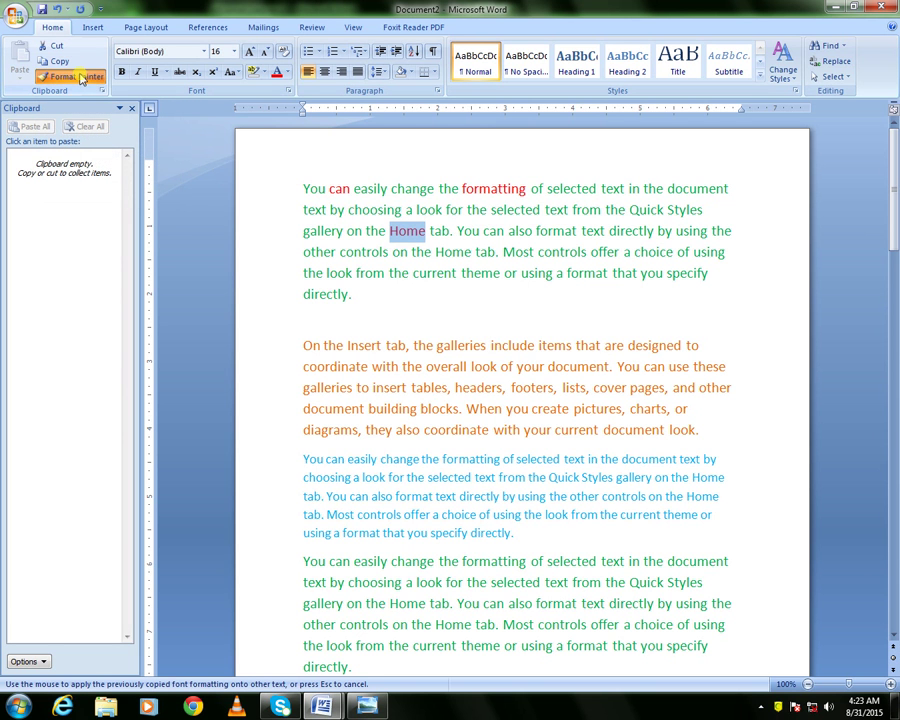
left_click(519, 232)
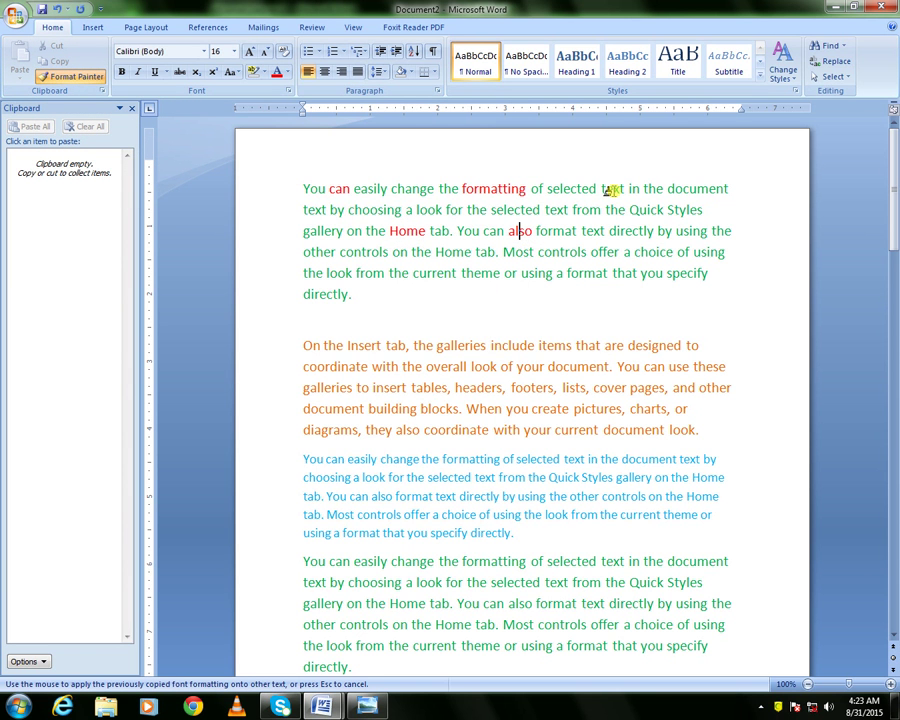
left_click(612, 190)
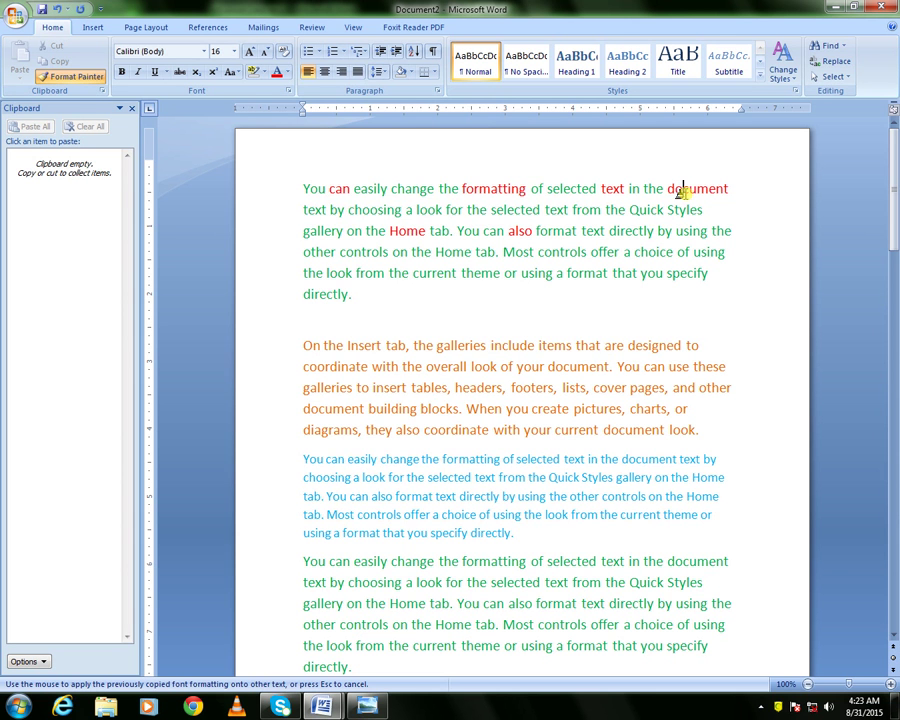
left_click(683, 189)
left_click(421, 274)
left_click(545, 275)
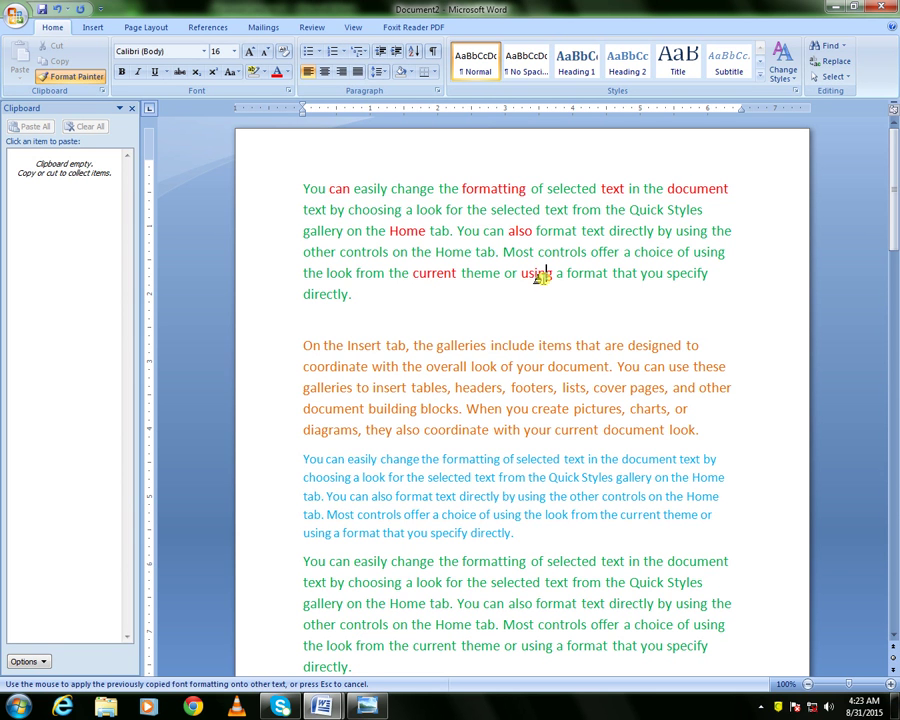
left_click(632, 275)
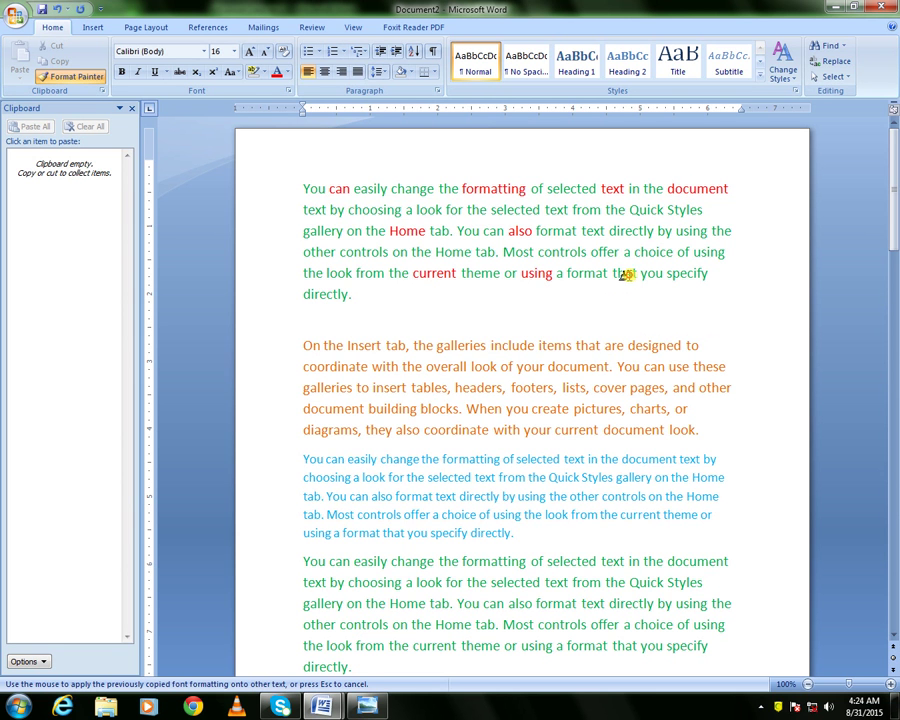
- Paint the red formatting onto "items" in the orange paragraph and "formatting", "selected", "controls" and "easily" in the blue one, and exit Format Painter
left_click(555, 345)
left_click(472, 460)
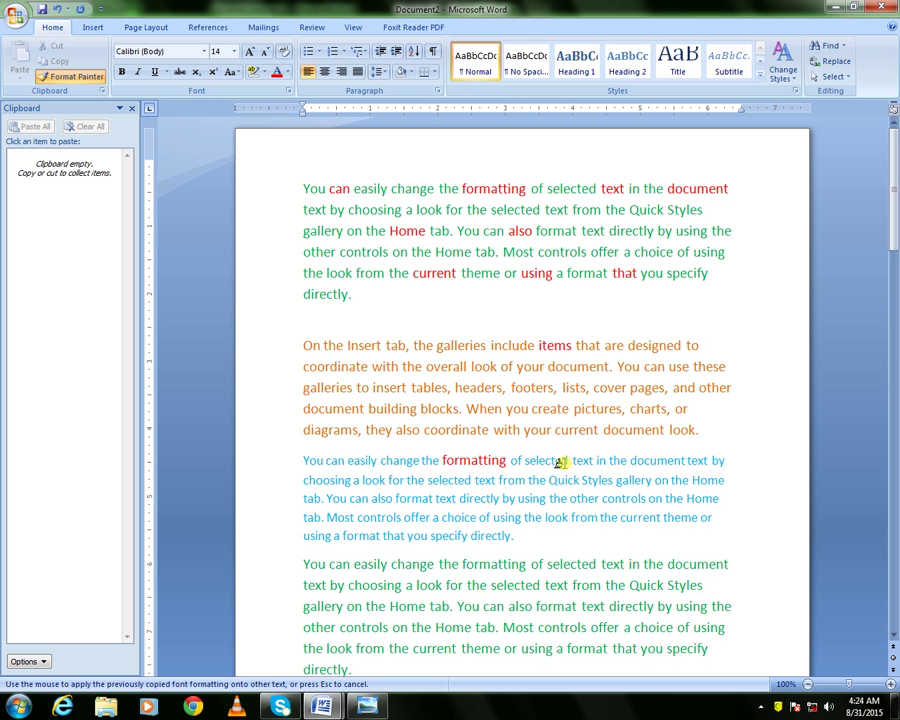
left_click(558, 462)
left_click(391, 518)
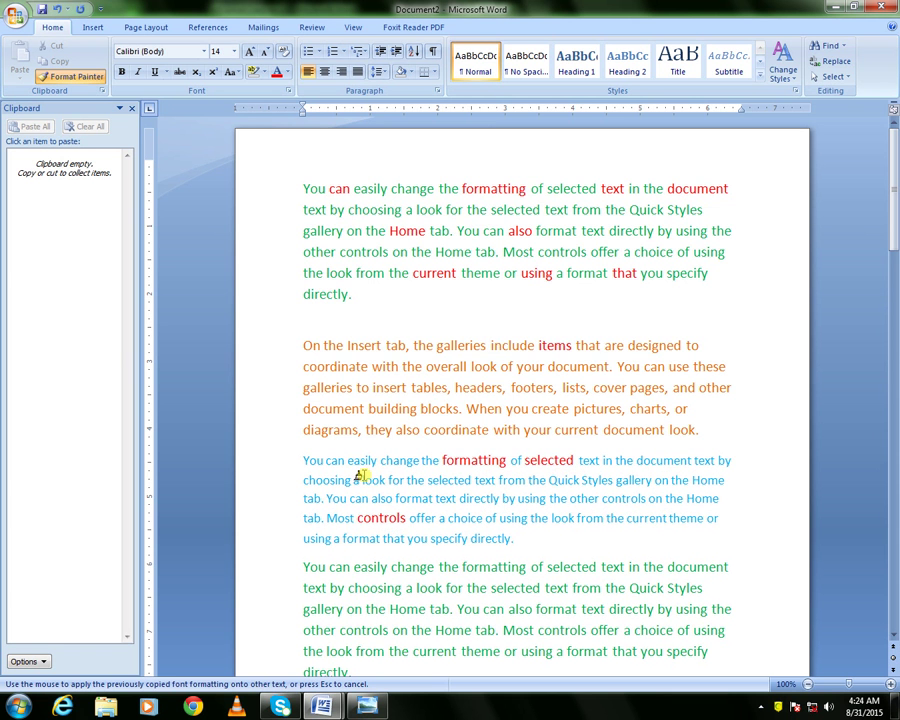
left_click(356, 461)
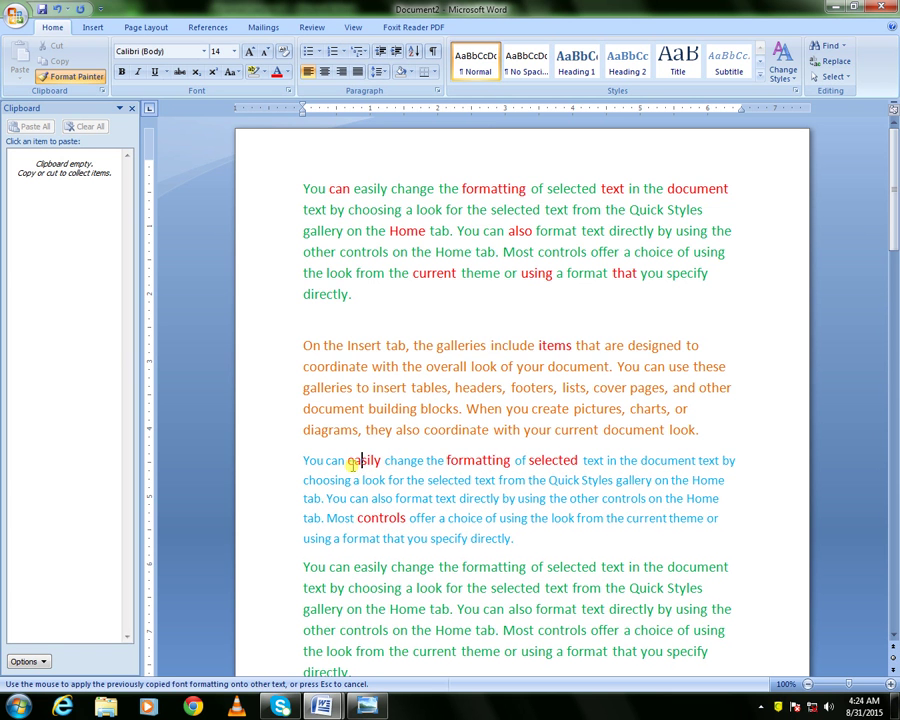
key("Escape")
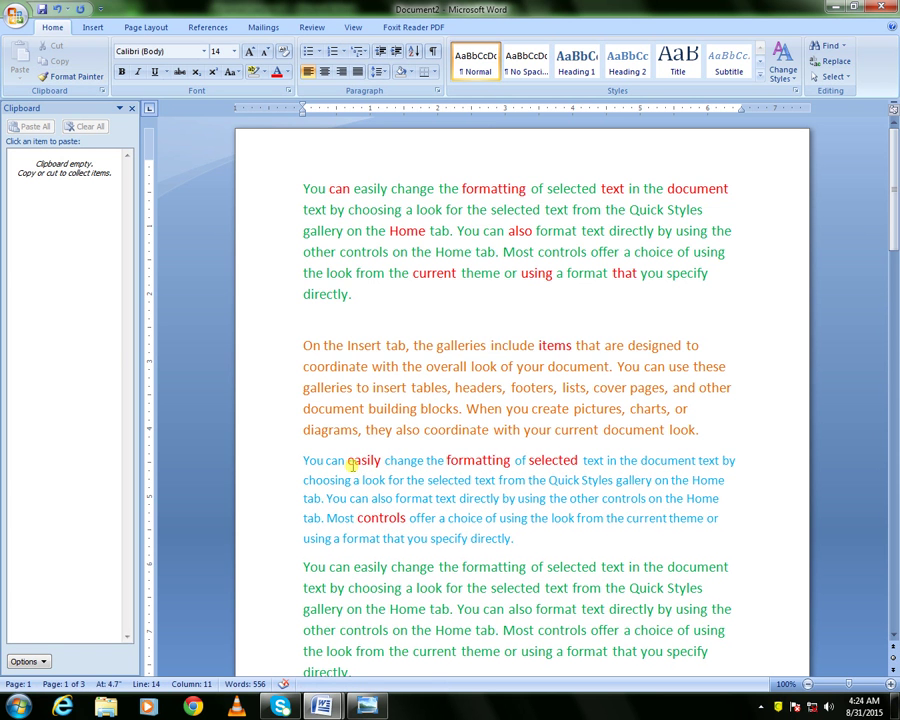
- Review the keyboard picture in Windows Photo Viewer and the Deleting Text topic in MS word Class no 17, and return to Document2
left_click(368, 706)
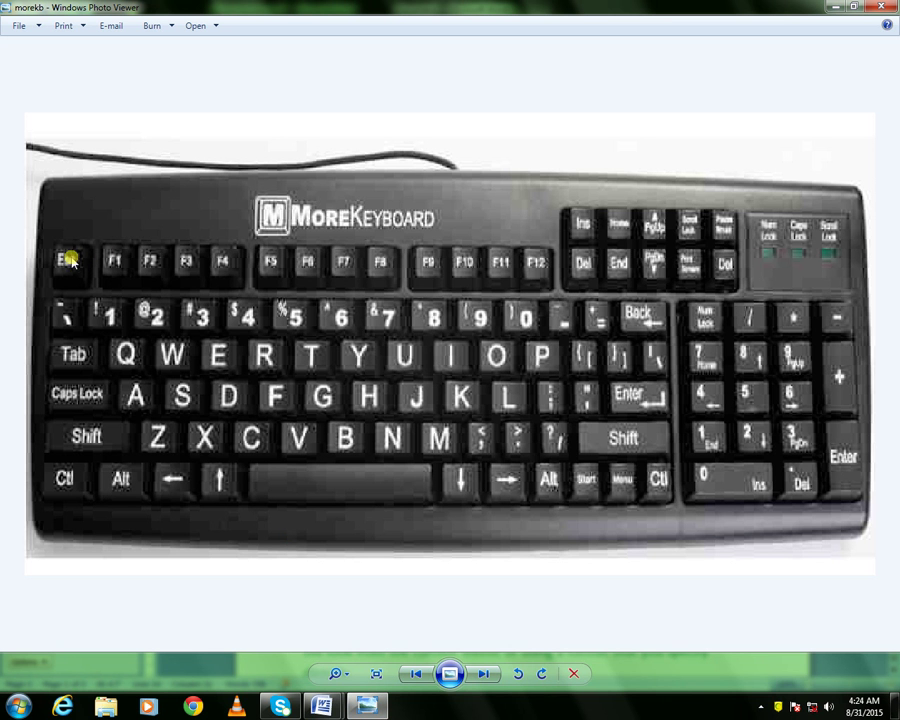
mouse_move(324, 708)
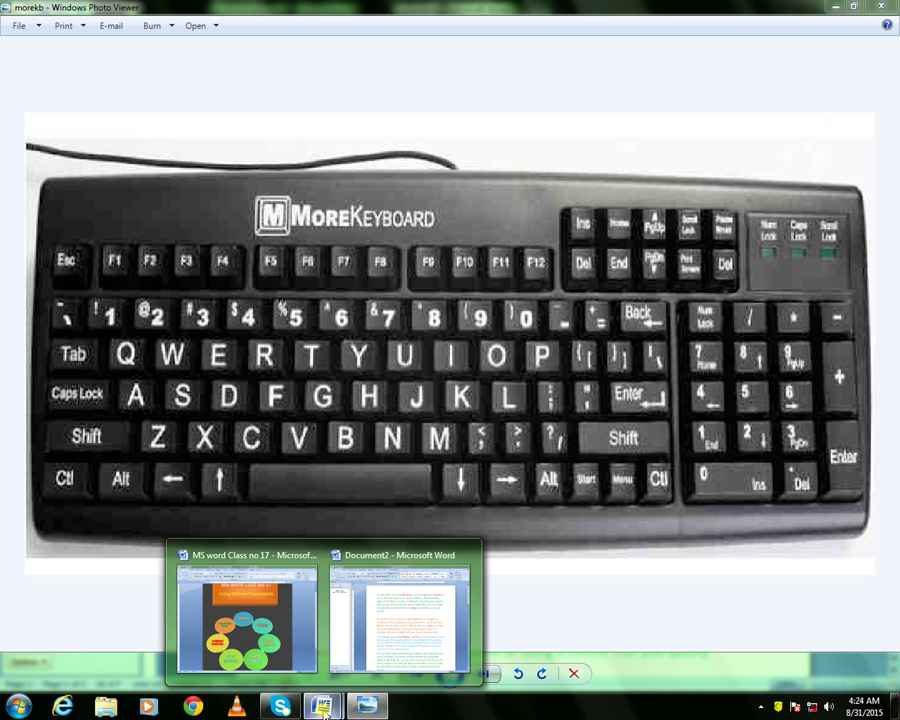
left_click(398, 615)
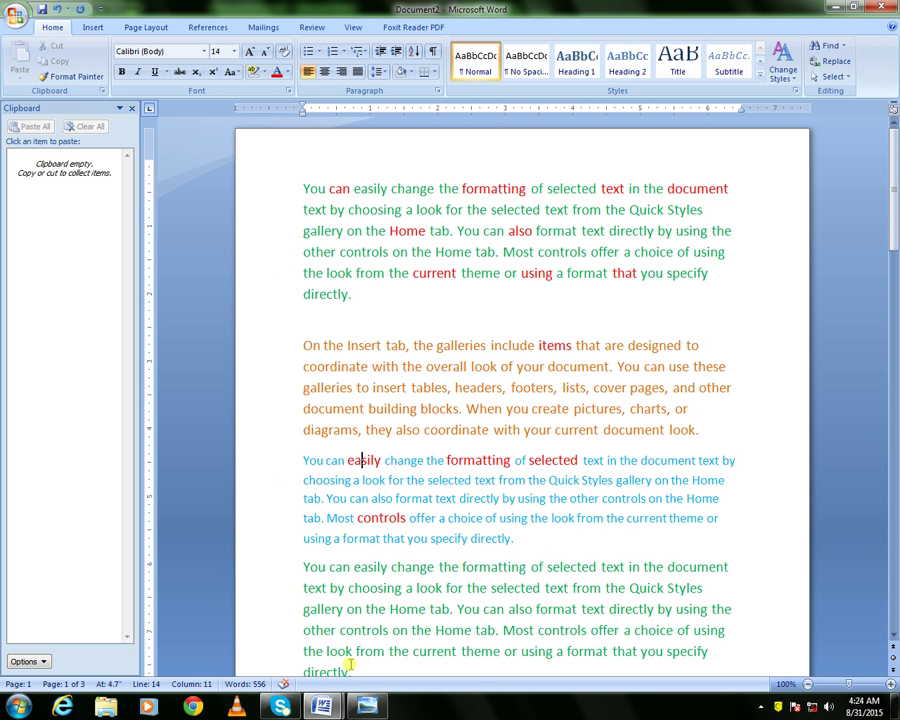
mouse_move(326, 704)
left_click(297, 637)
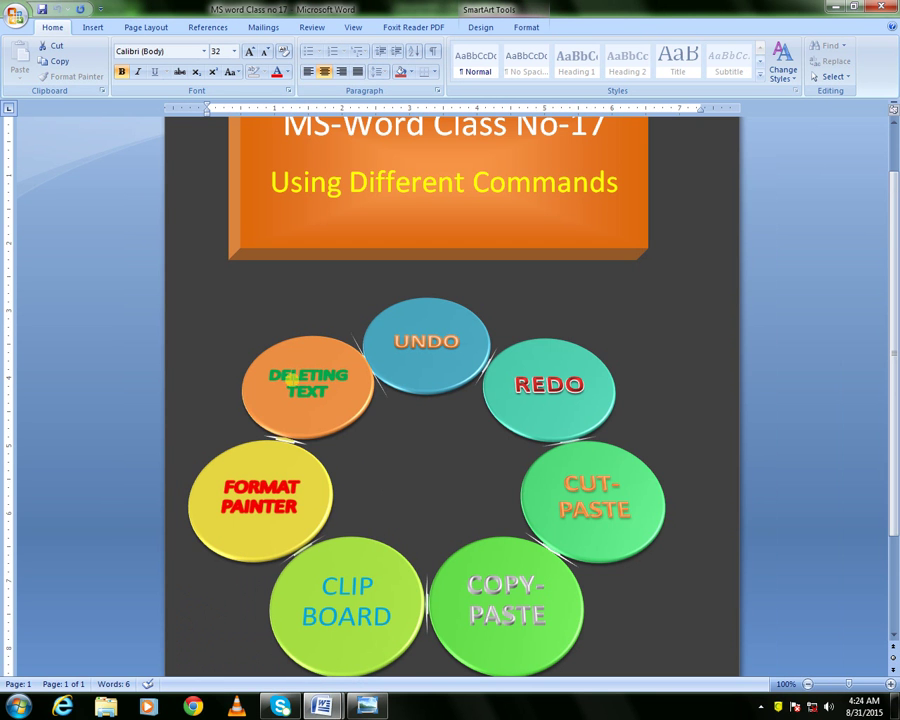
left_click(332, 388)
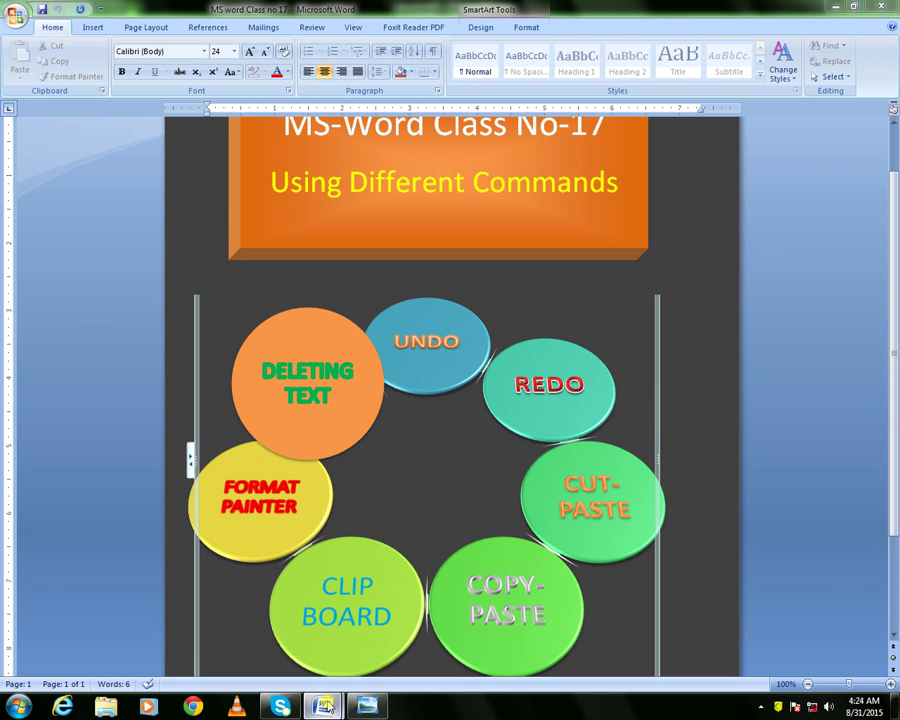
mouse_move(322, 704)
left_click(380, 640)
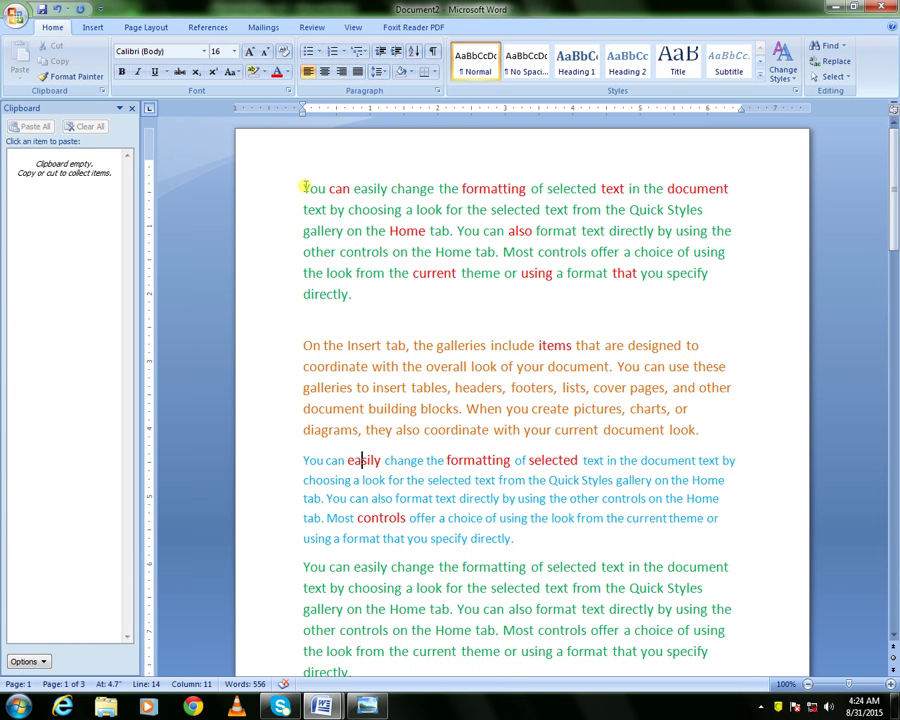
- Delete the entire first green paragraph of Document2, checking the keyboard picture before removing it
left_click_drag(303, 187, 390, 300)
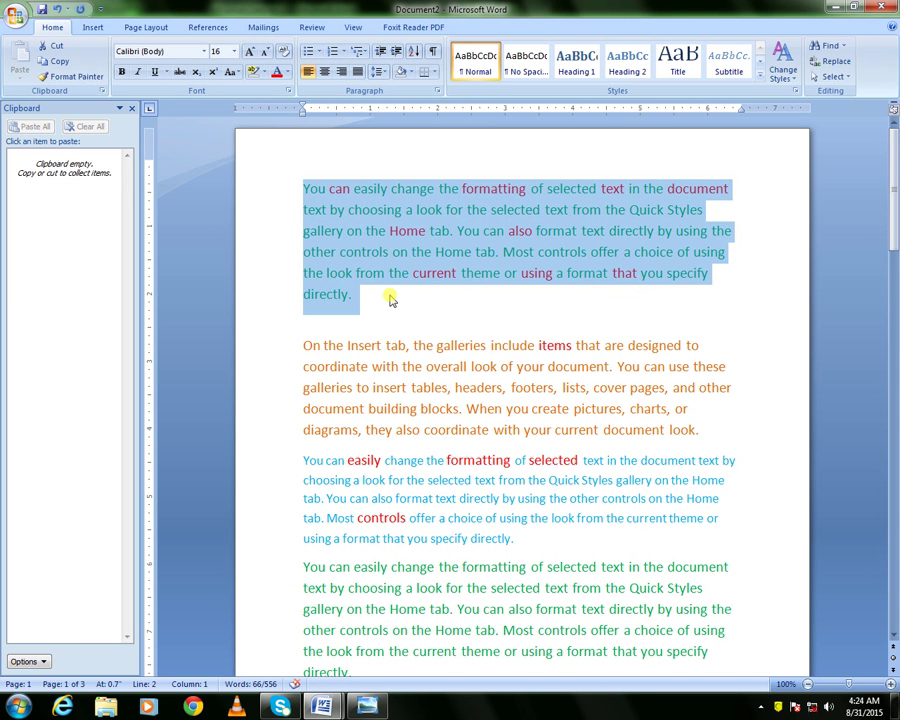
left_click(367, 706)
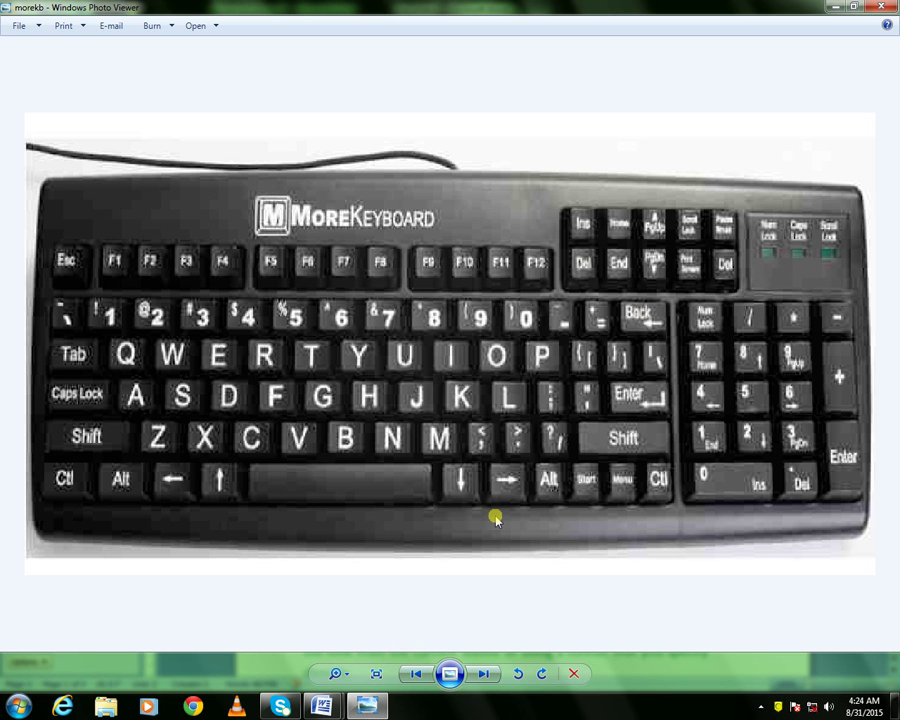
mouse_move(322, 705)
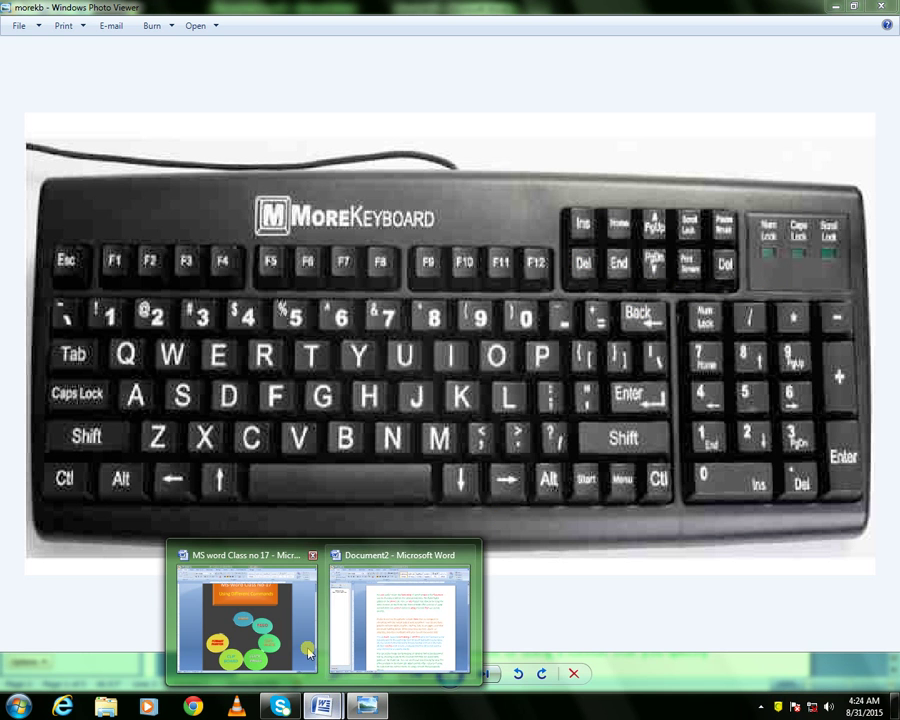
mouse_move(308, 652)
mouse_move(367, 640)
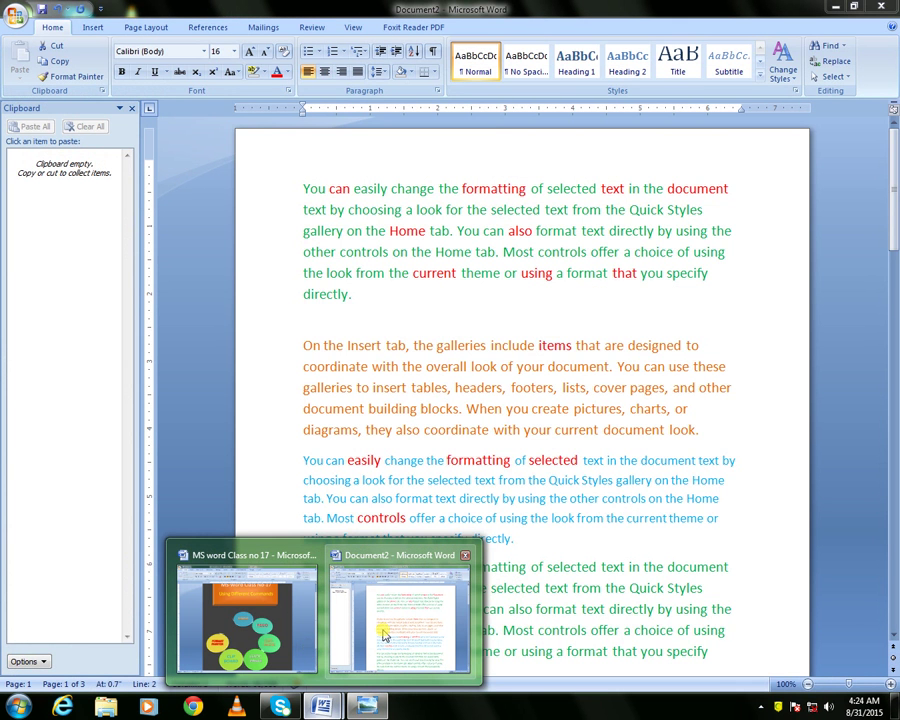
left_click(383, 633)
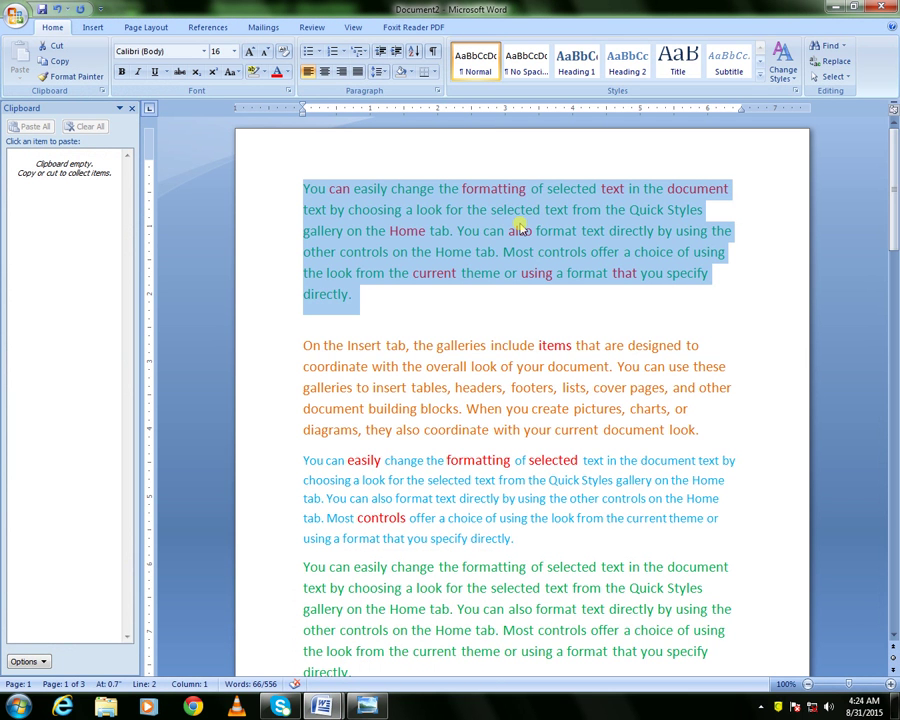
key("Delete")
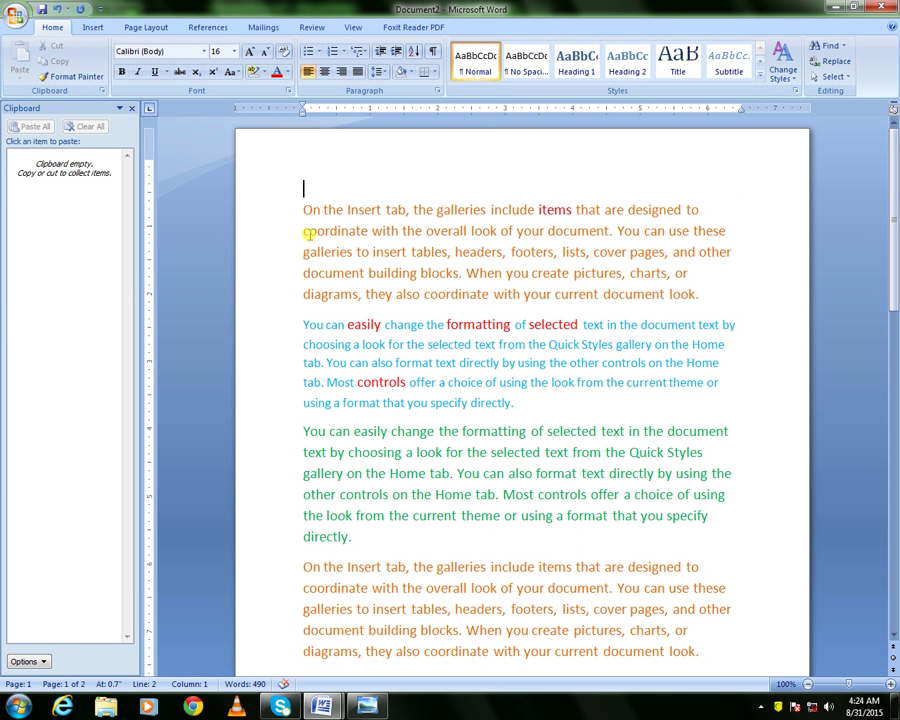
- Delete the first two lines of the top orange paragraph, followed by its remaining three lines
left_click_drag(303, 213, 731, 230)
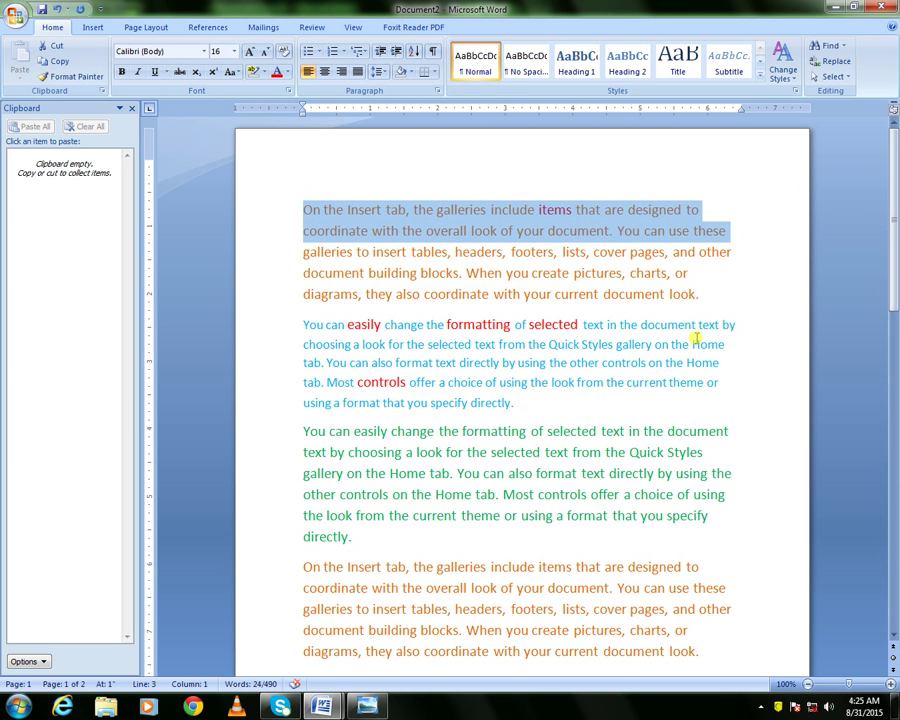
key("Delete")
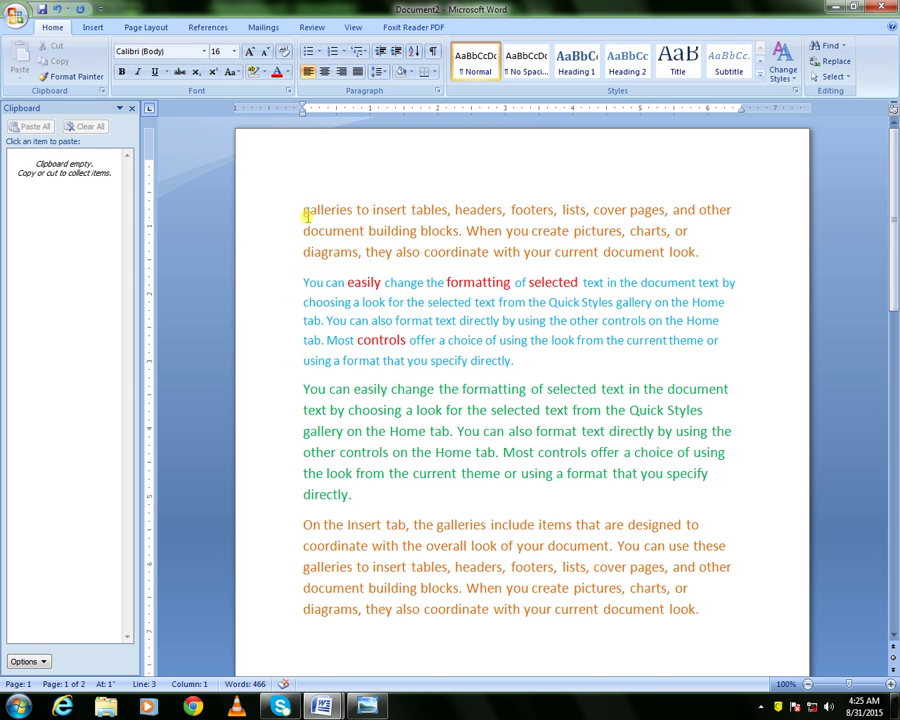
left_click_drag(304, 209, 728, 257)
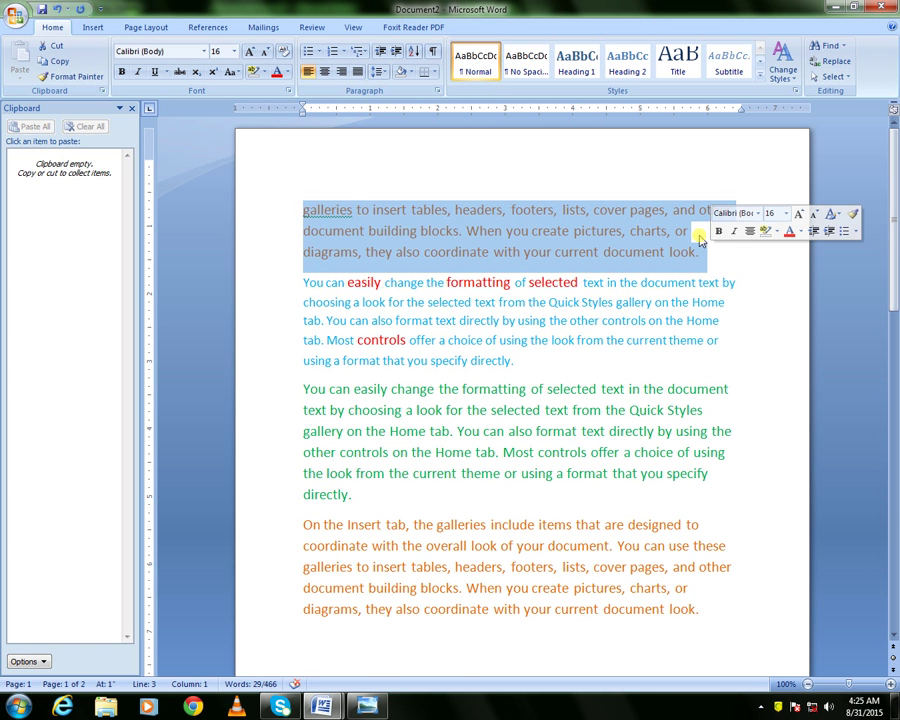
key("Delete")
- Delete the blue paragraph above the remaining green one and close the Clipboard pane
left_click_drag(316, 210, 562, 294)
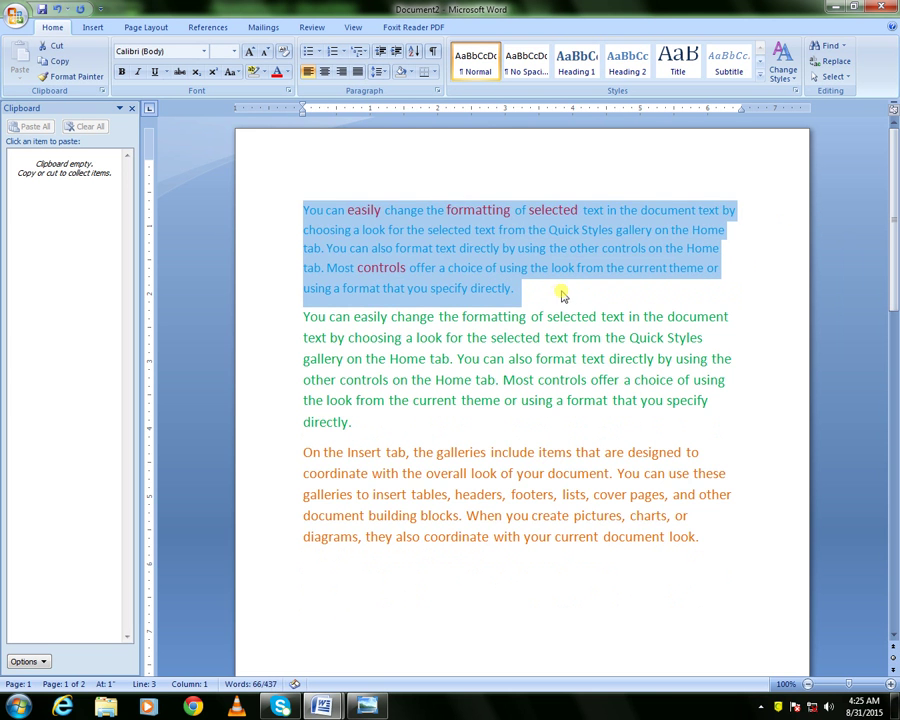
key("Delete")
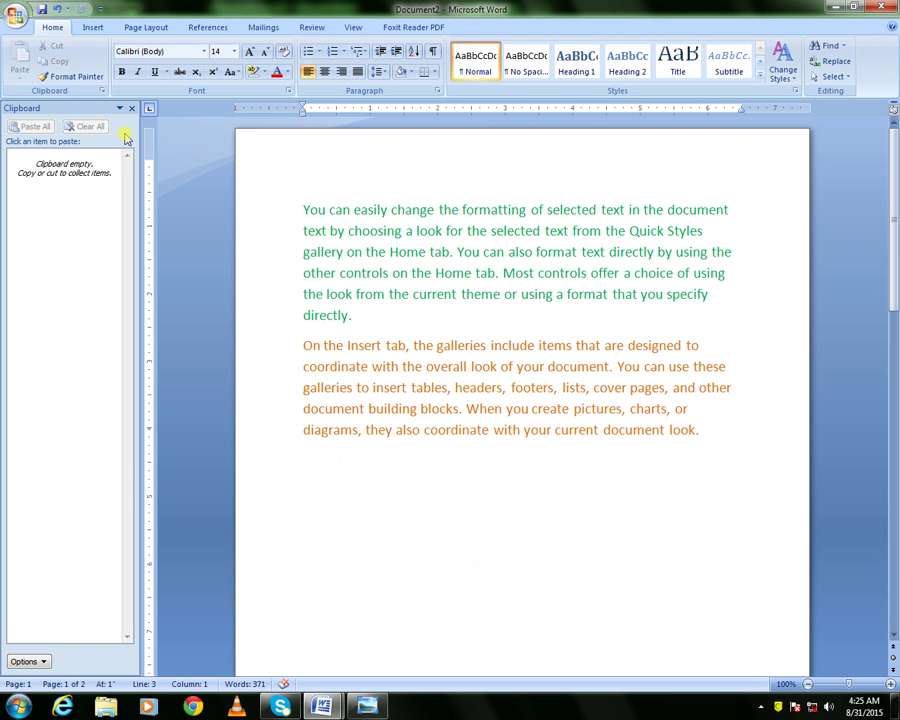
left_click(131, 108)
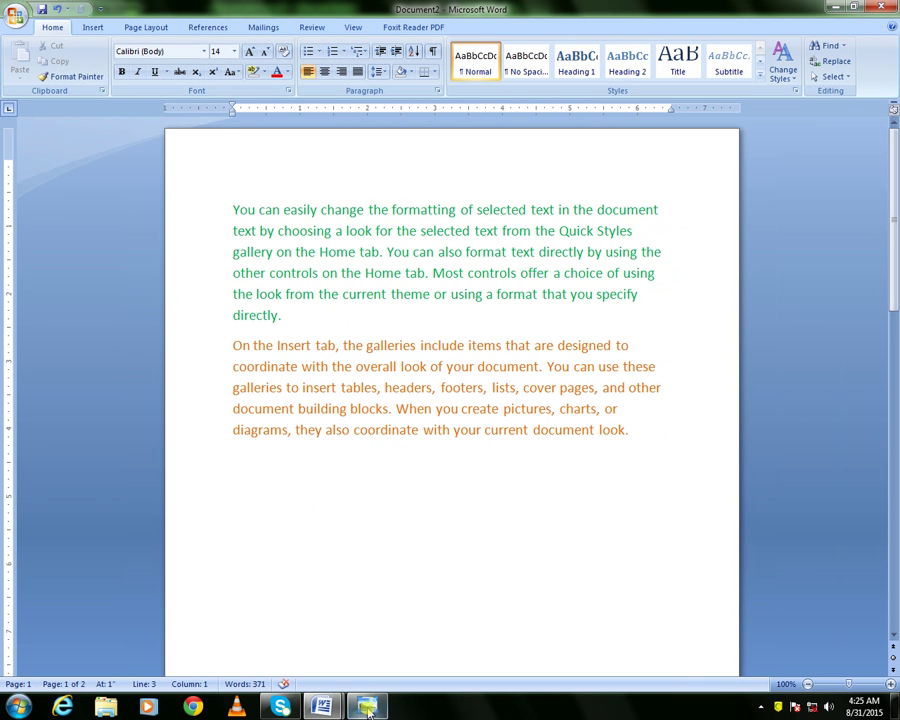
- Switch to MS word Class no 17 and review the Undo, Copy-Paste, Clip Board and Format Painter topics in its diagram
mouse_move(326, 706)
left_click(250, 640)
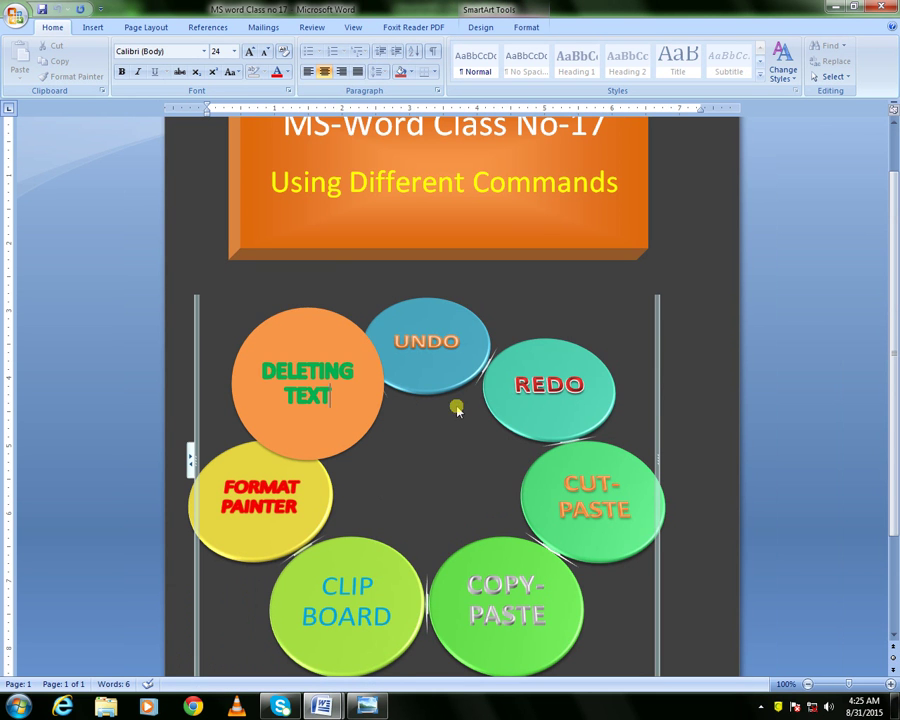
left_click(455, 365)
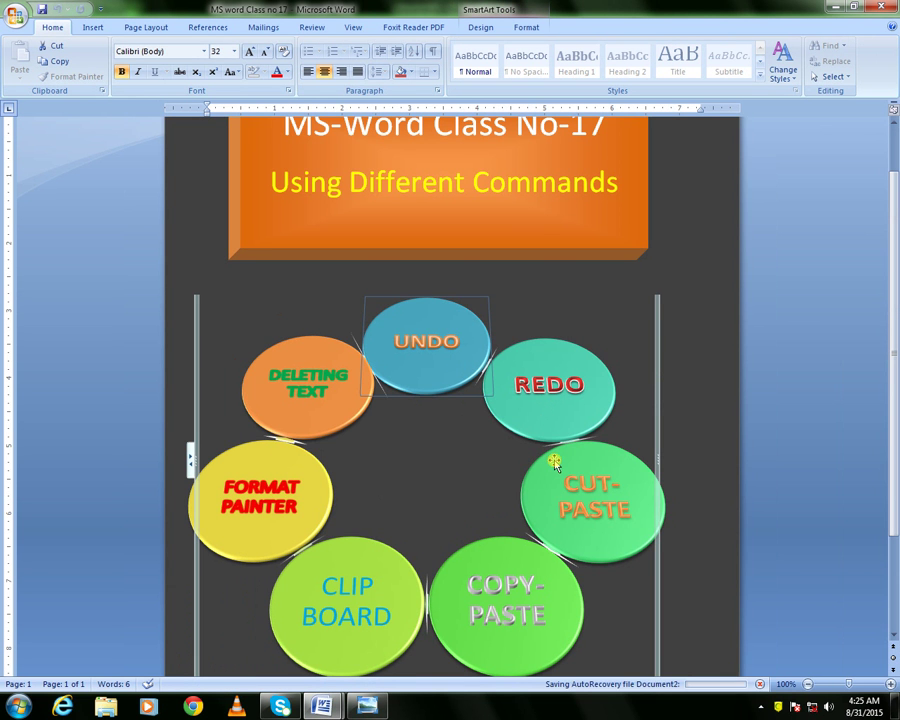
left_click(507, 590)
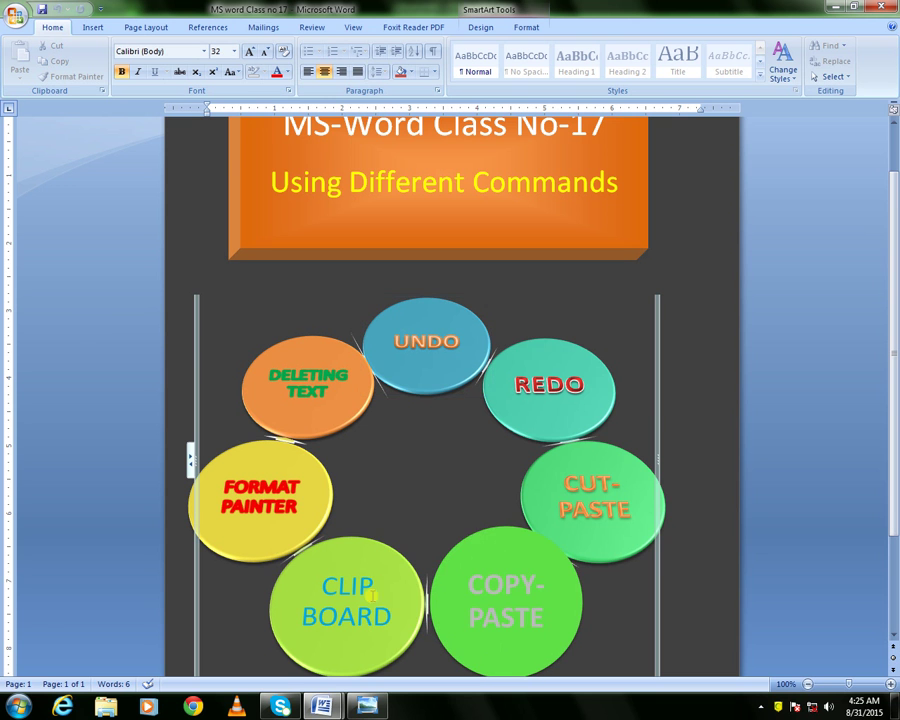
left_click(337, 585)
left_click(250, 487)
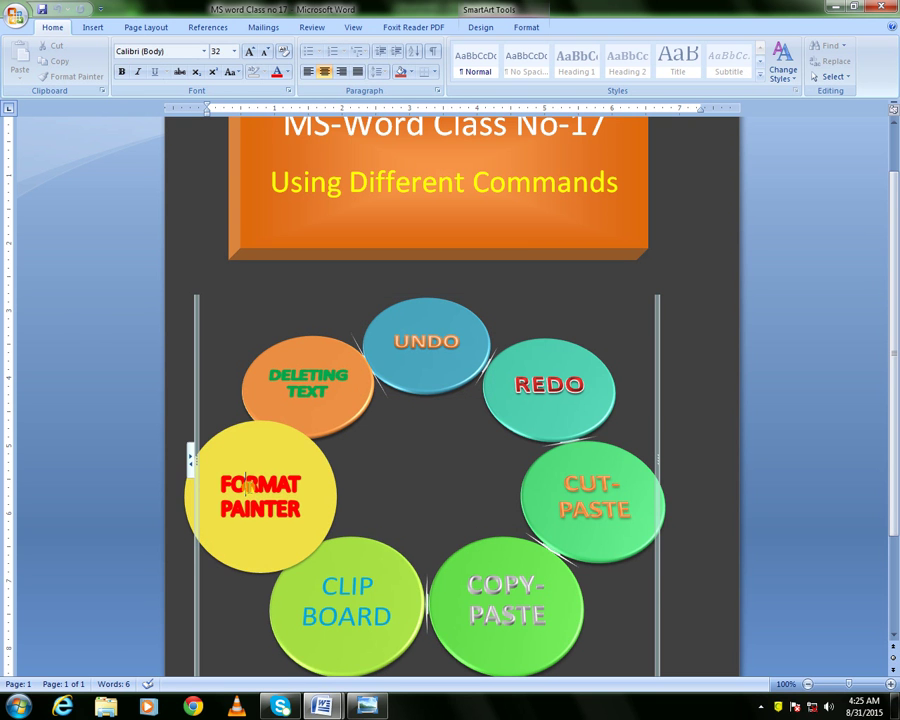